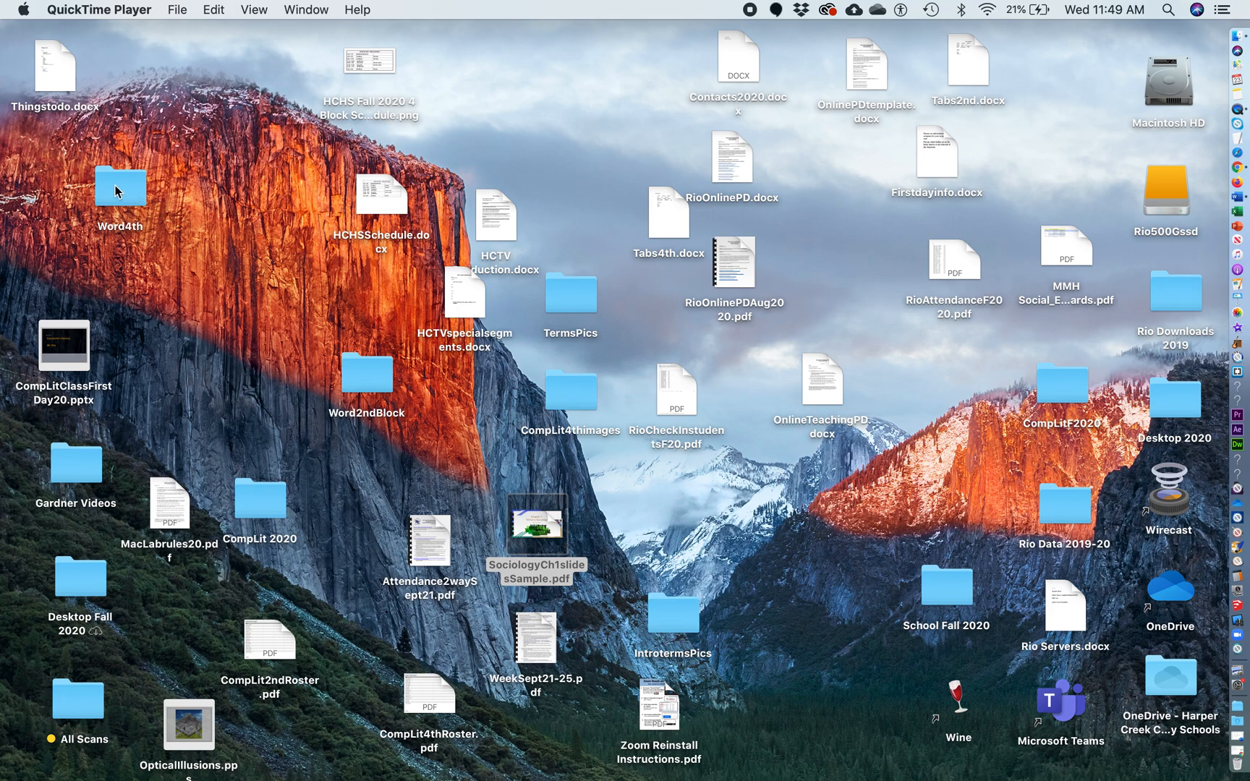
# Move the Finder window showing the Word4th folder up and to the left
pyautogui.moveTo(382, 131); pyautogui.dragTo(270, 99)
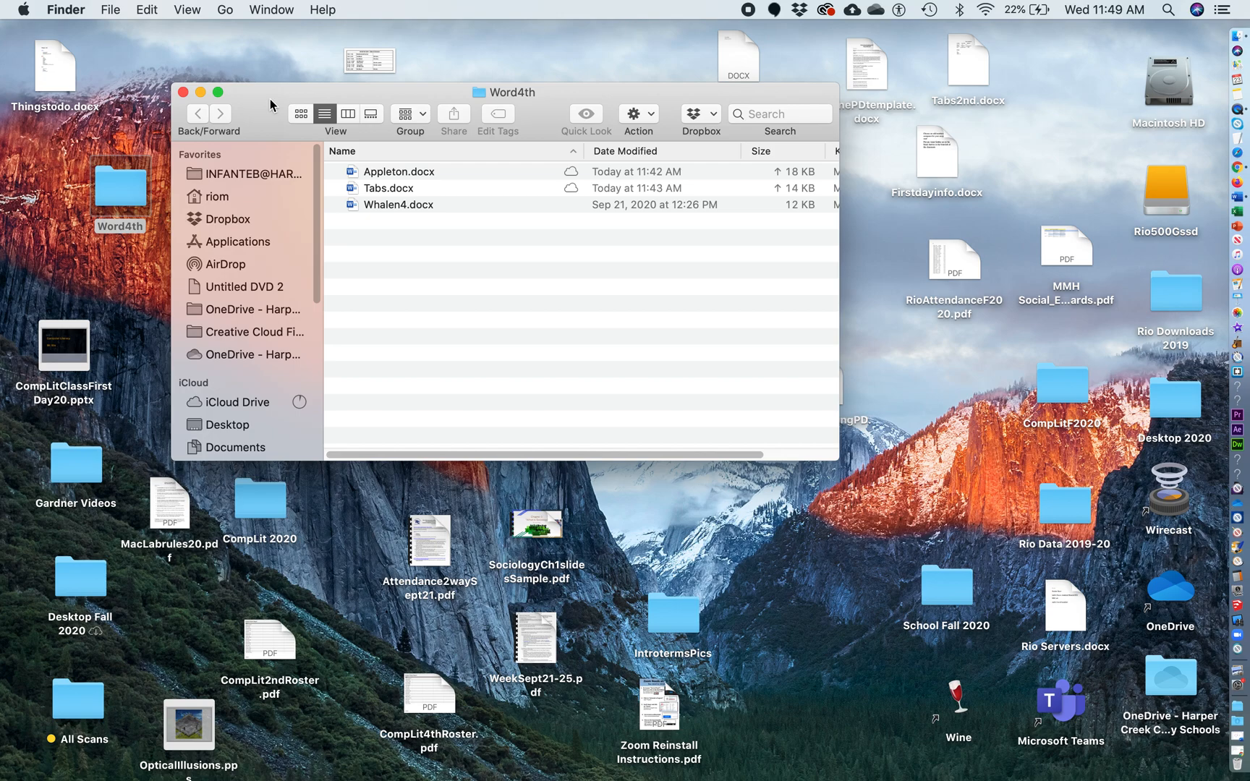
# Open Appleton.docx in Word and scroll down to the three capitalised topic lines
pyautogui.doubleClick(376, 176)
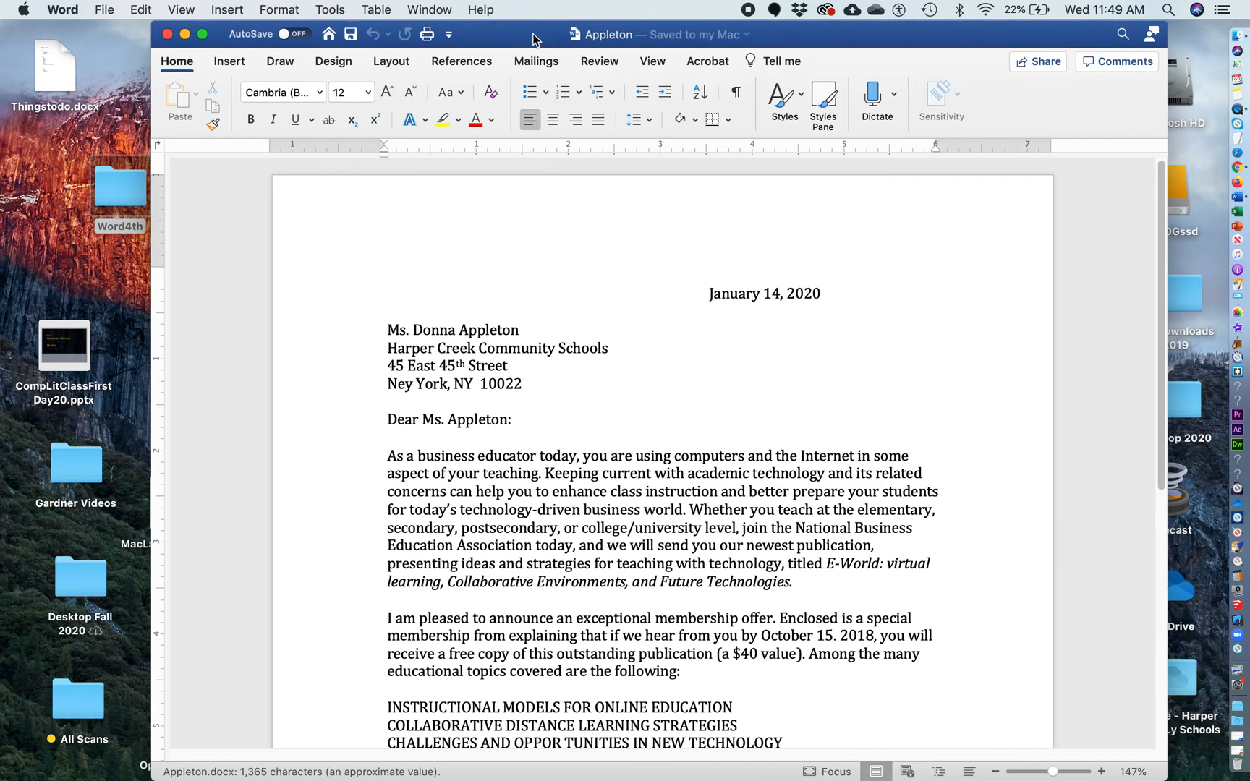
pyautogui.moveTo(533, 38); pyautogui.dragTo(523, 37)
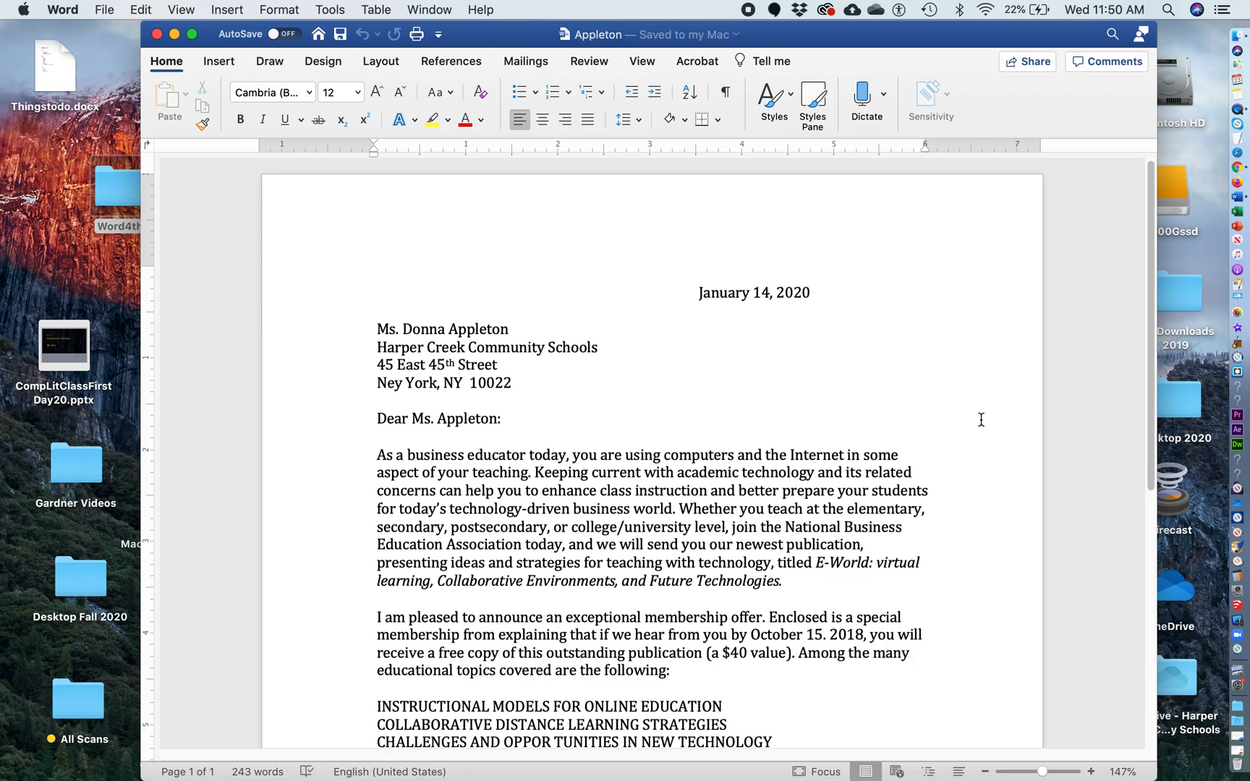
pyautogui.scroll(-2, 980, 419)
pyautogui.scroll(-1, 981, 420)
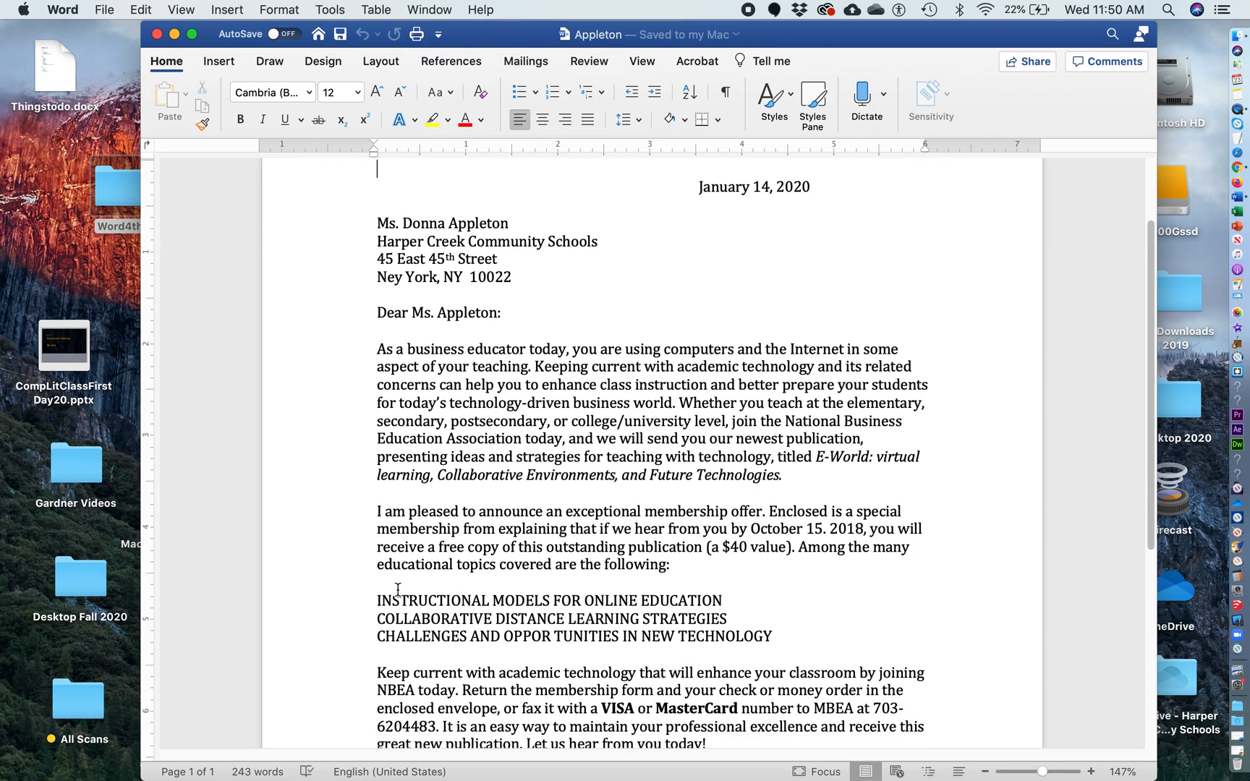
pyautogui.moveTo(376, 598); pyautogui.dragTo(772, 654)
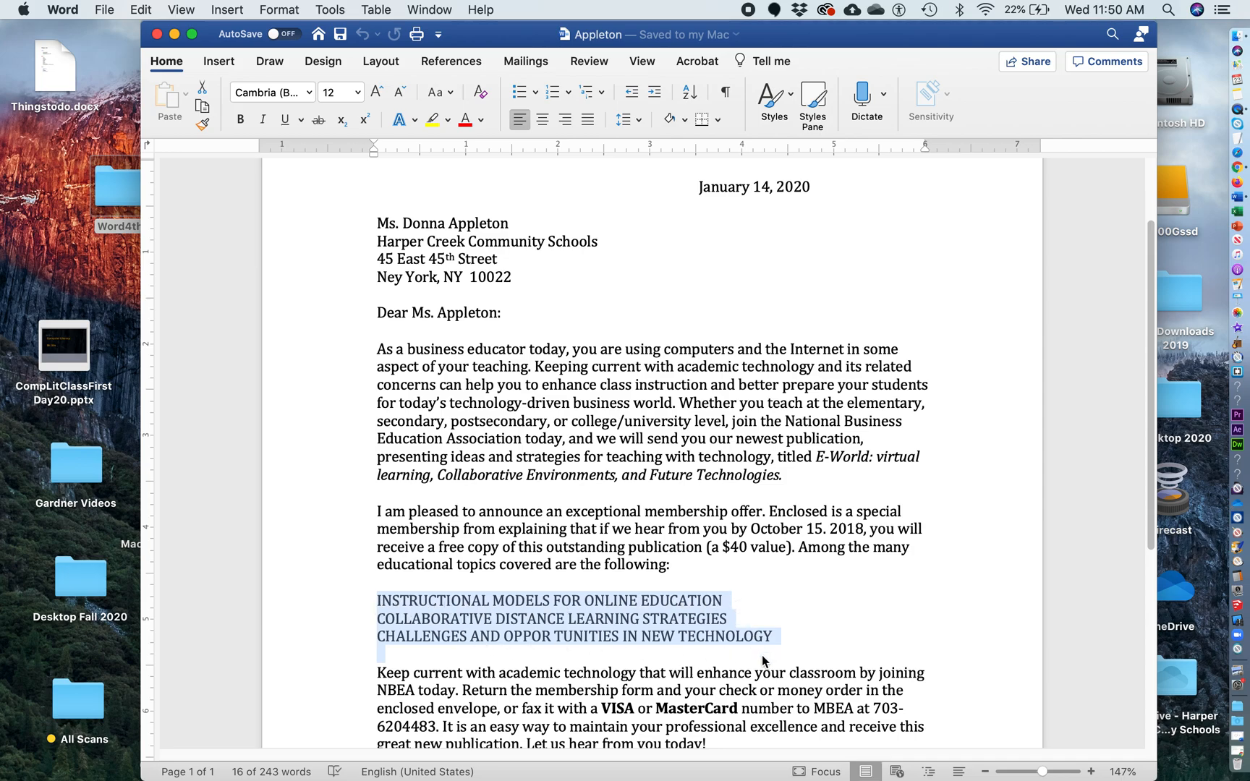
pyautogui.click(841, 627)
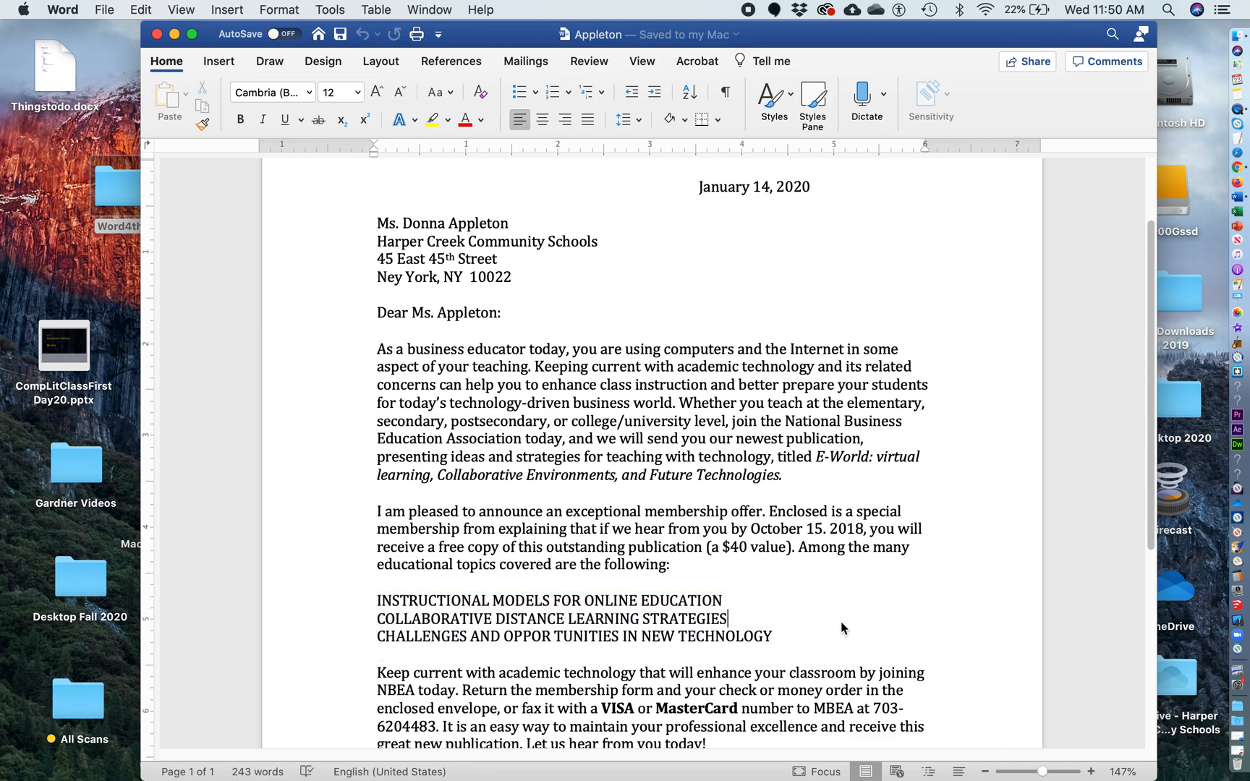
pyautogui.click(726, 93)
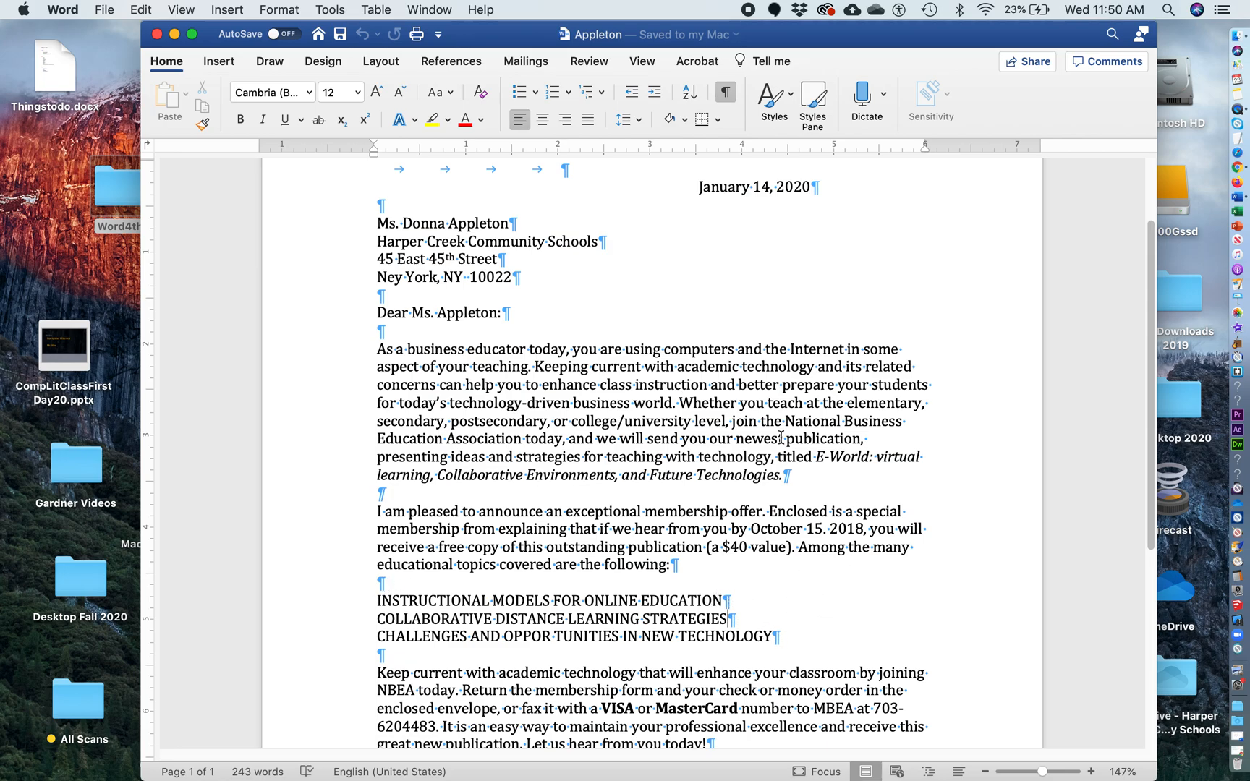
pyautogui.click(724, 92)
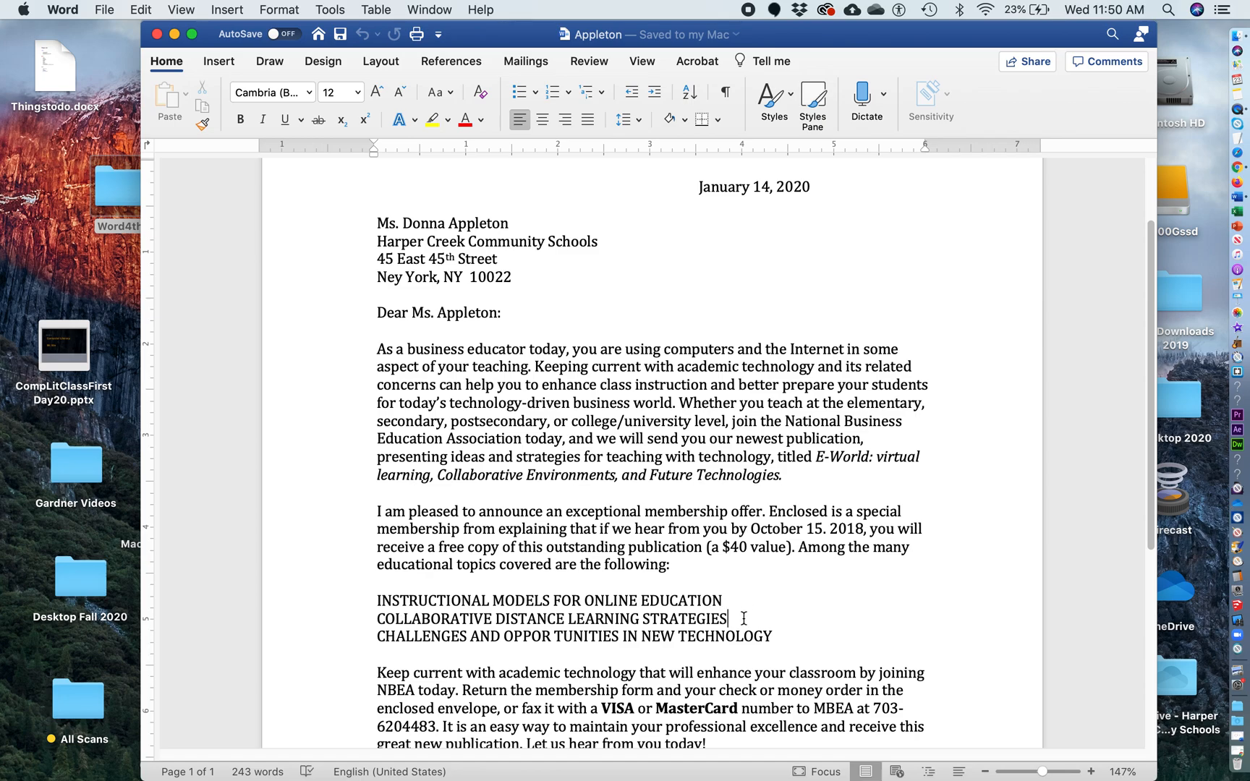
# Bullet the three topic lines, then set Bullets and Numbering back to None
pyautogui.moveTo(378, 599); pyautogui.dragTo(764, 650)
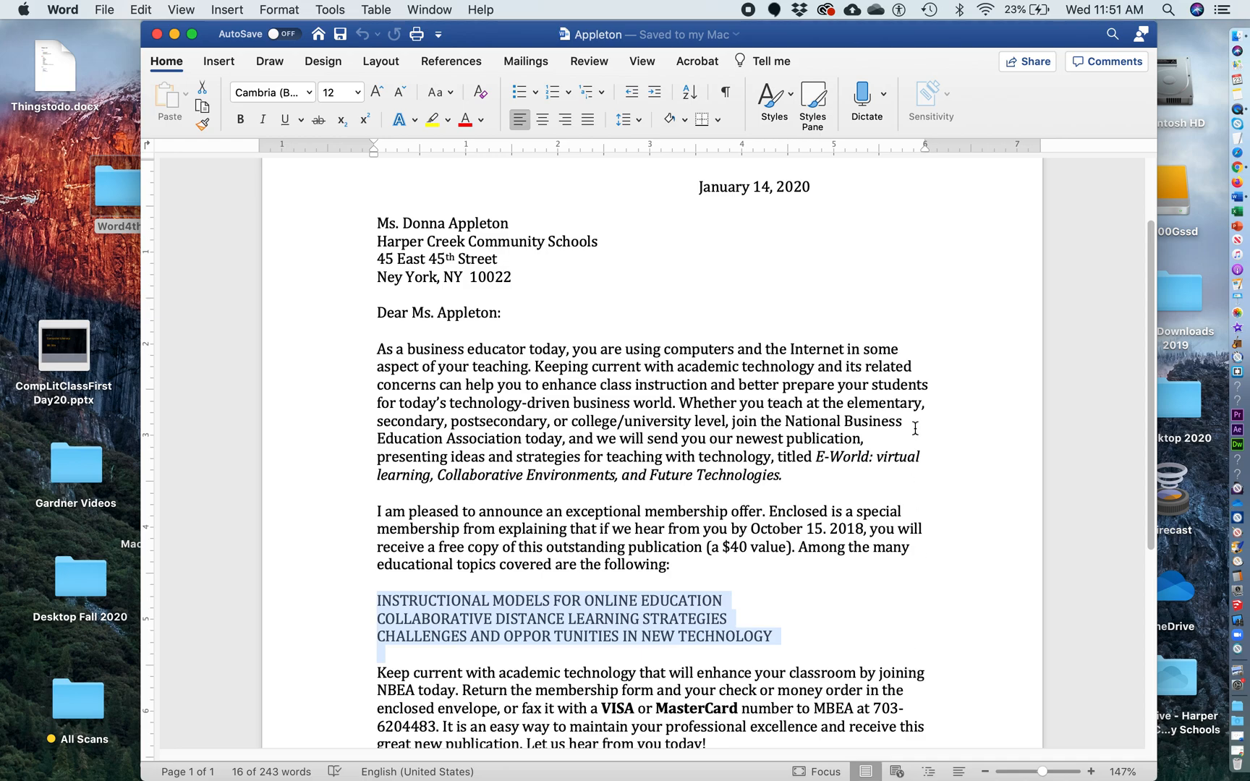
pyautogui.click(520, 95)
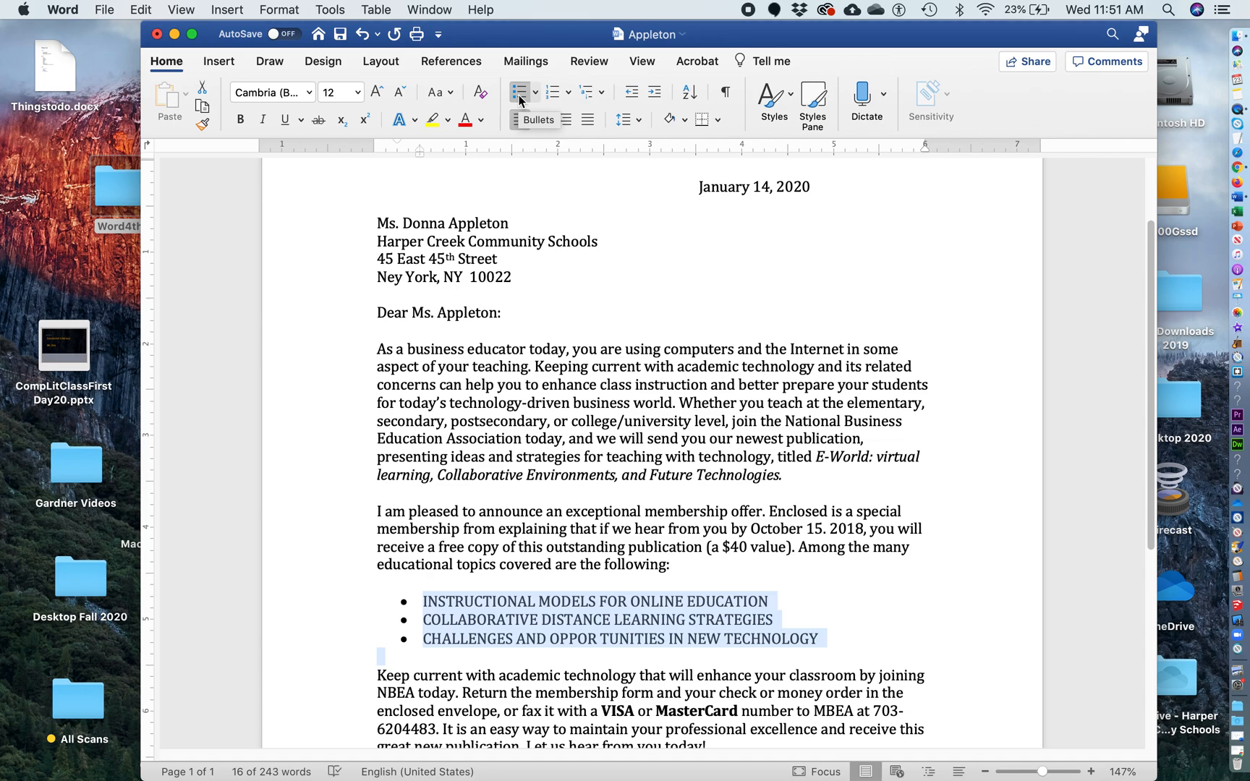
pyautogui.click(277, 7)
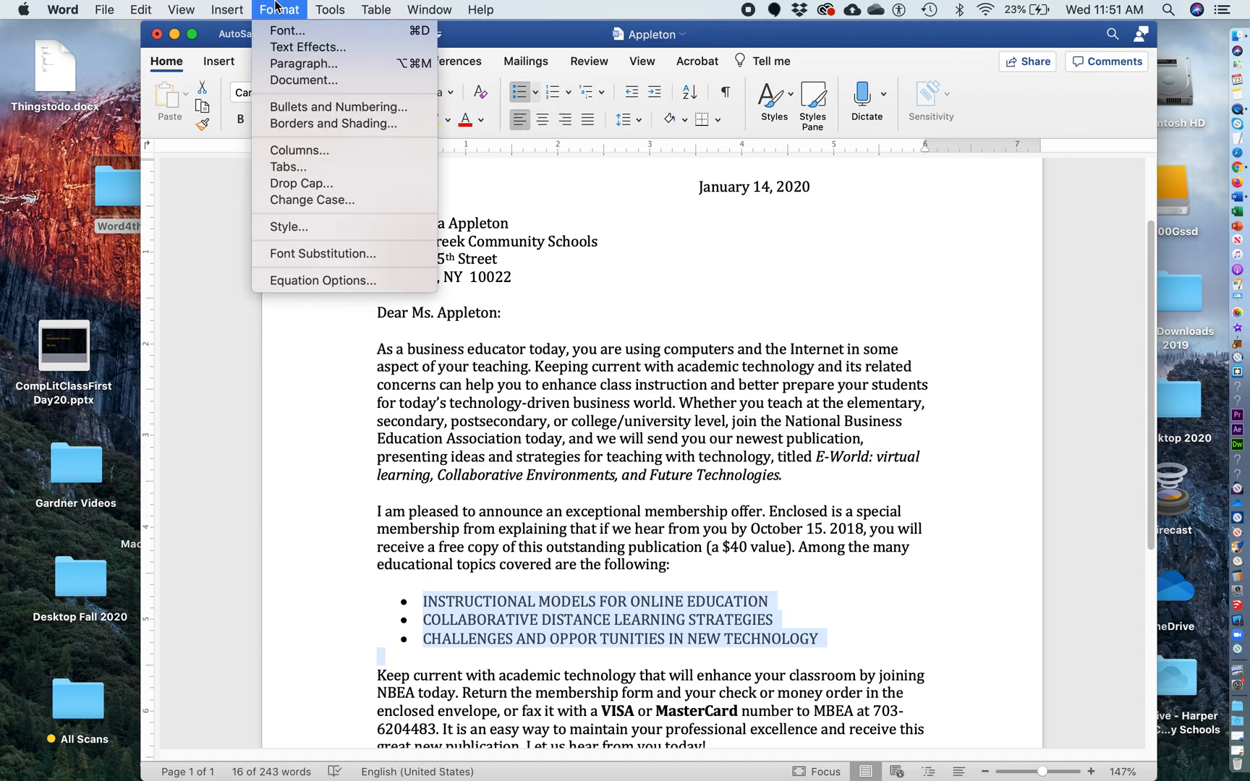
pyautogui.click(301, 107)
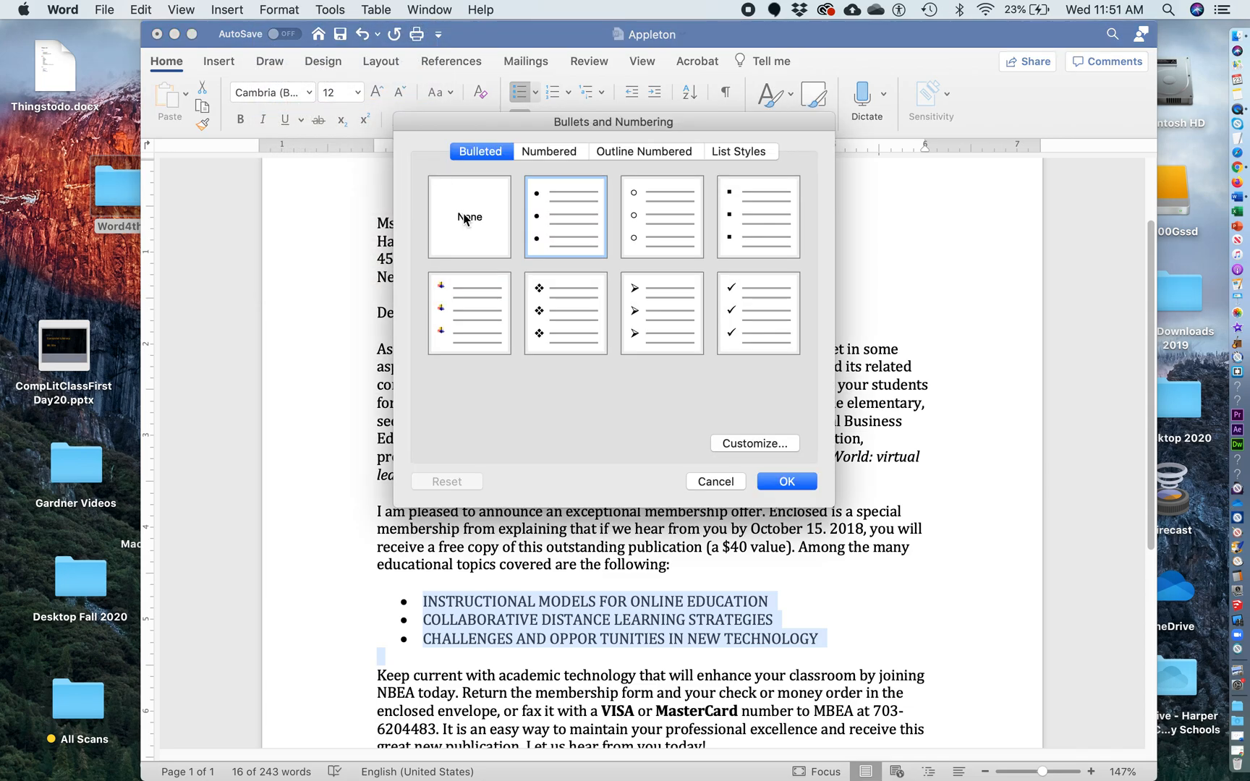
pyautogui.click(465, 219)
pyautogui.click(784, 482)
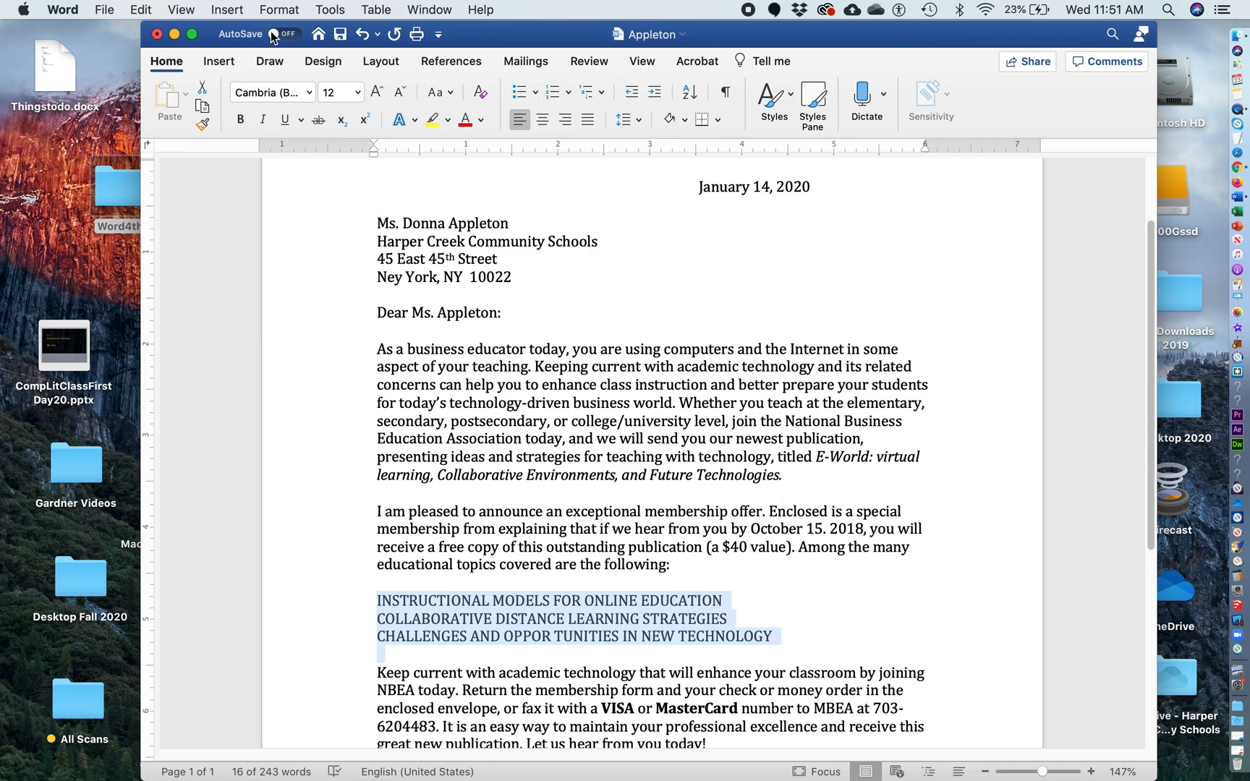
# Apply the round solid bullet style to the three topic lines via Bullets and Numbering
pyautogui.click(276, 7)
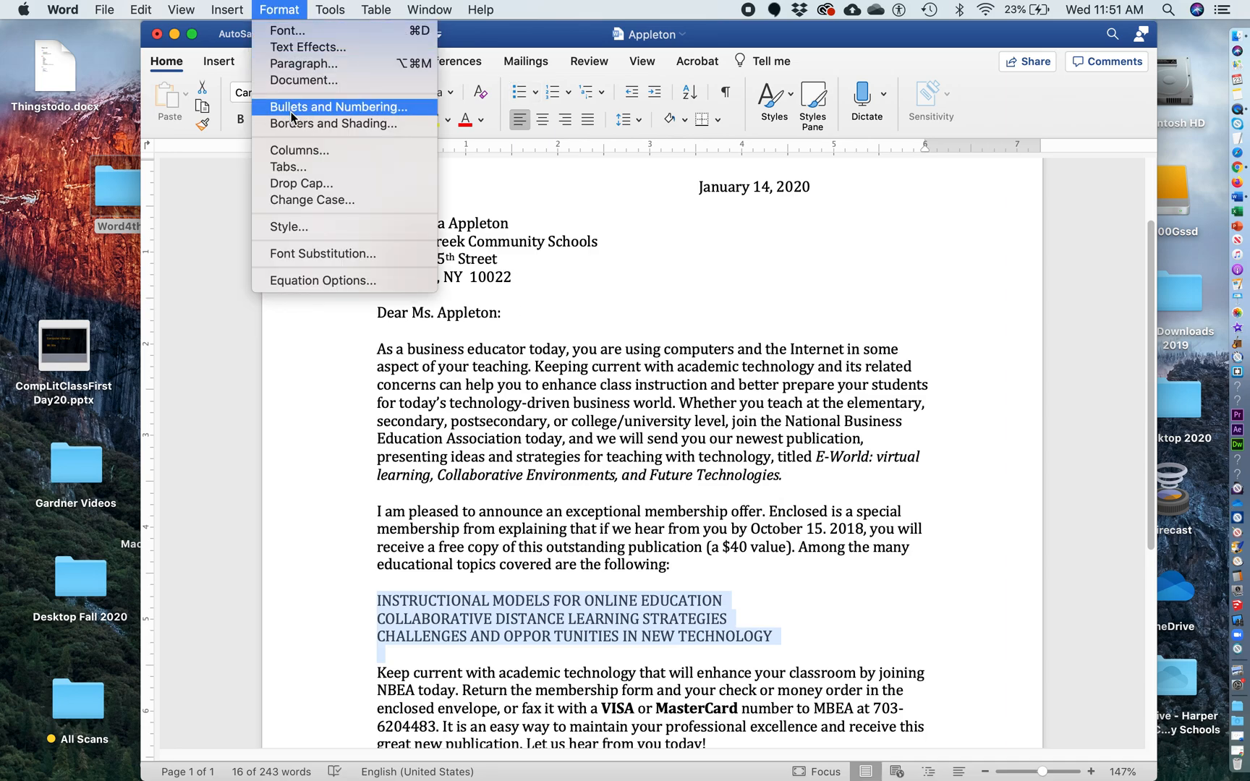
pyautogui.click(309, 107)
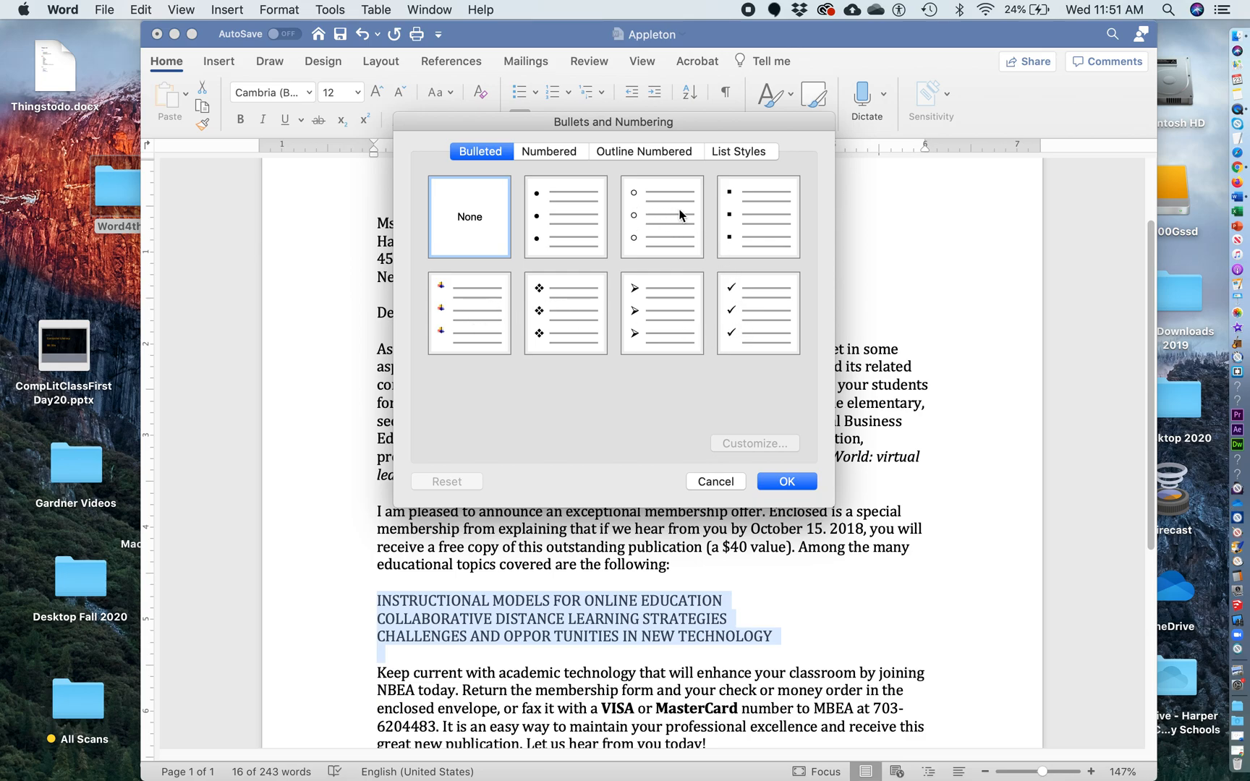
pyautogui.click(543, 152)
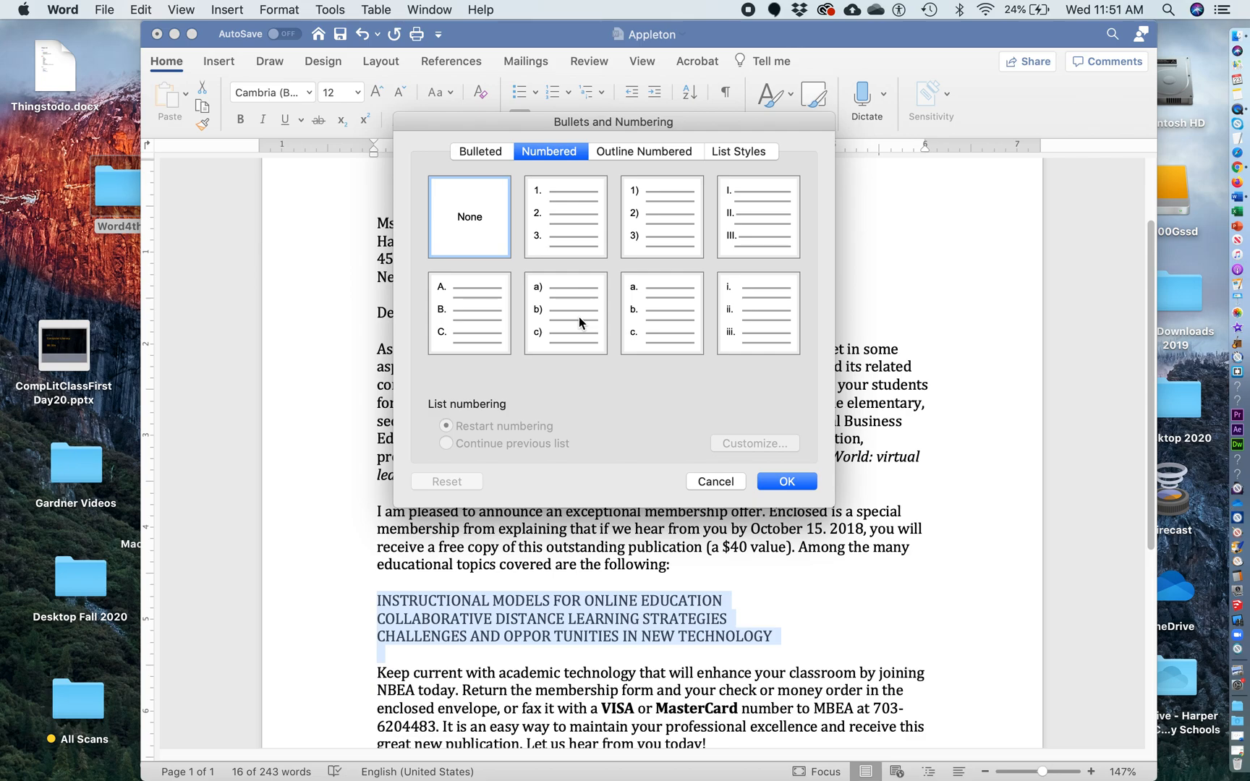
pyautogui.click(475, 152)
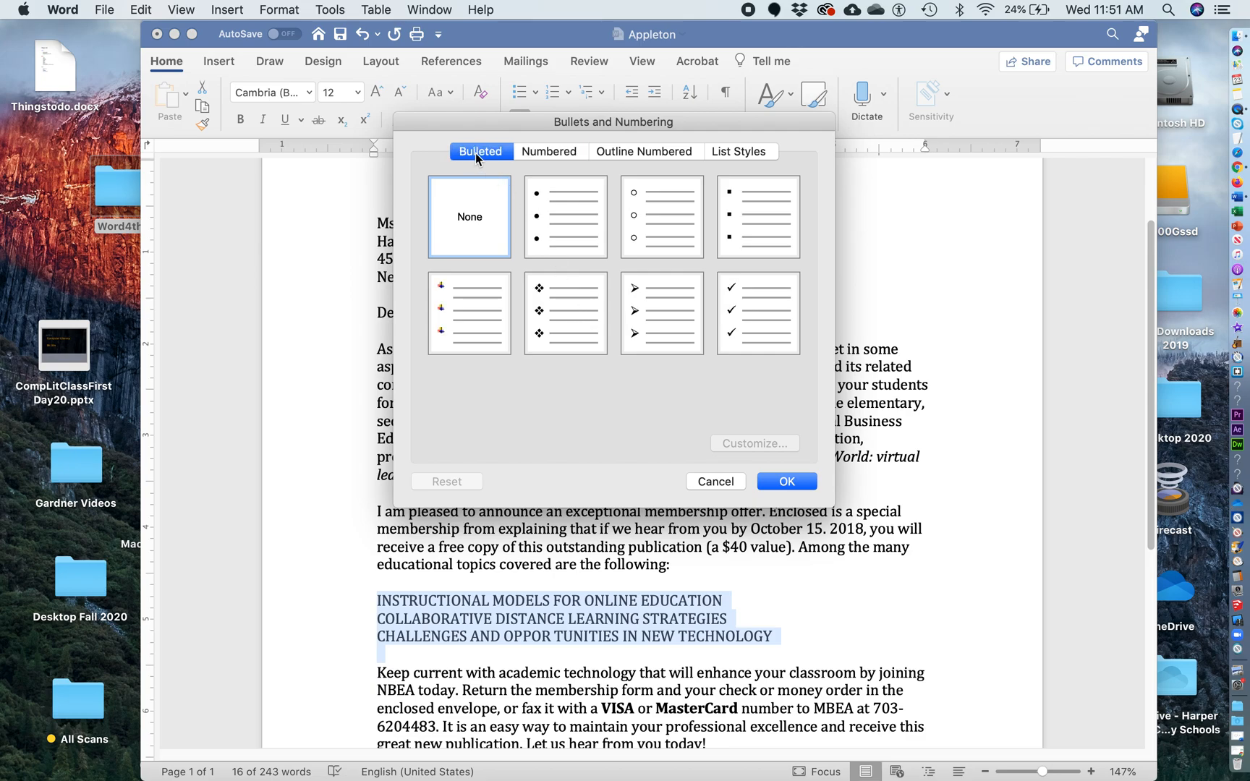
pyautogui.click(561, 219)
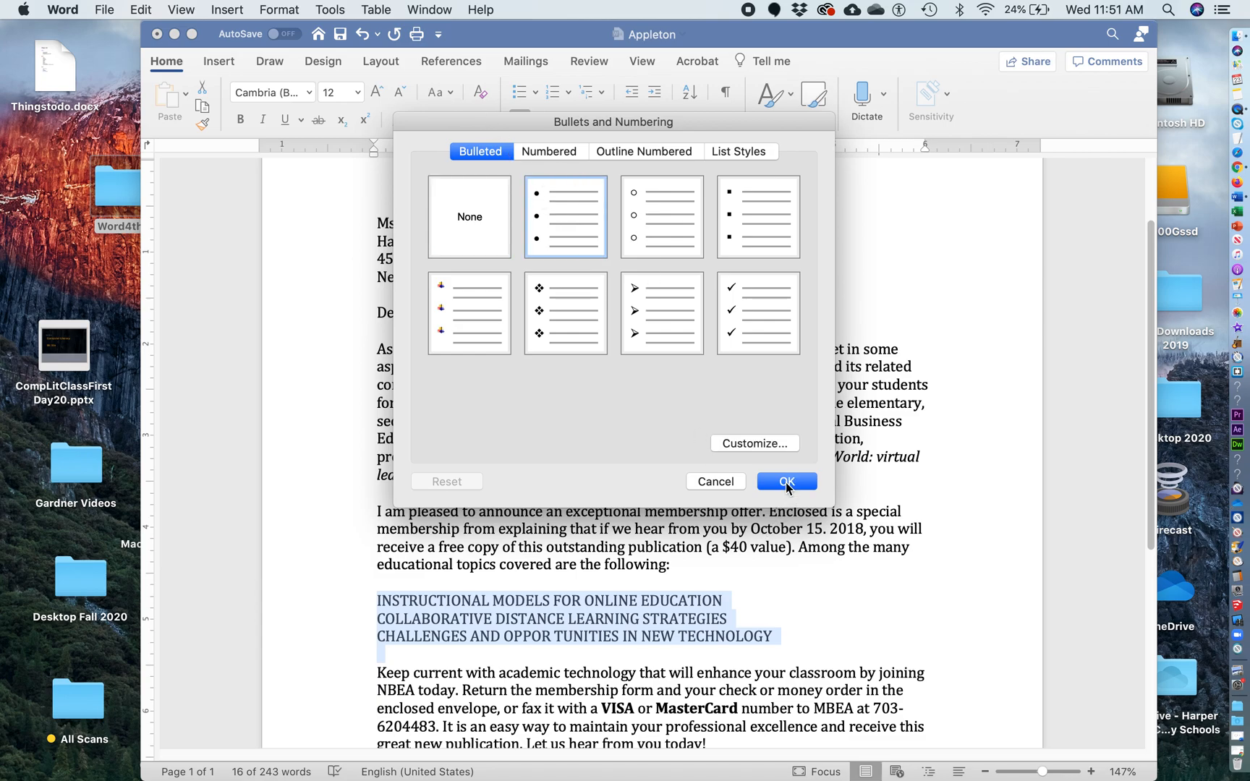
pyautogui.click(787, 482)
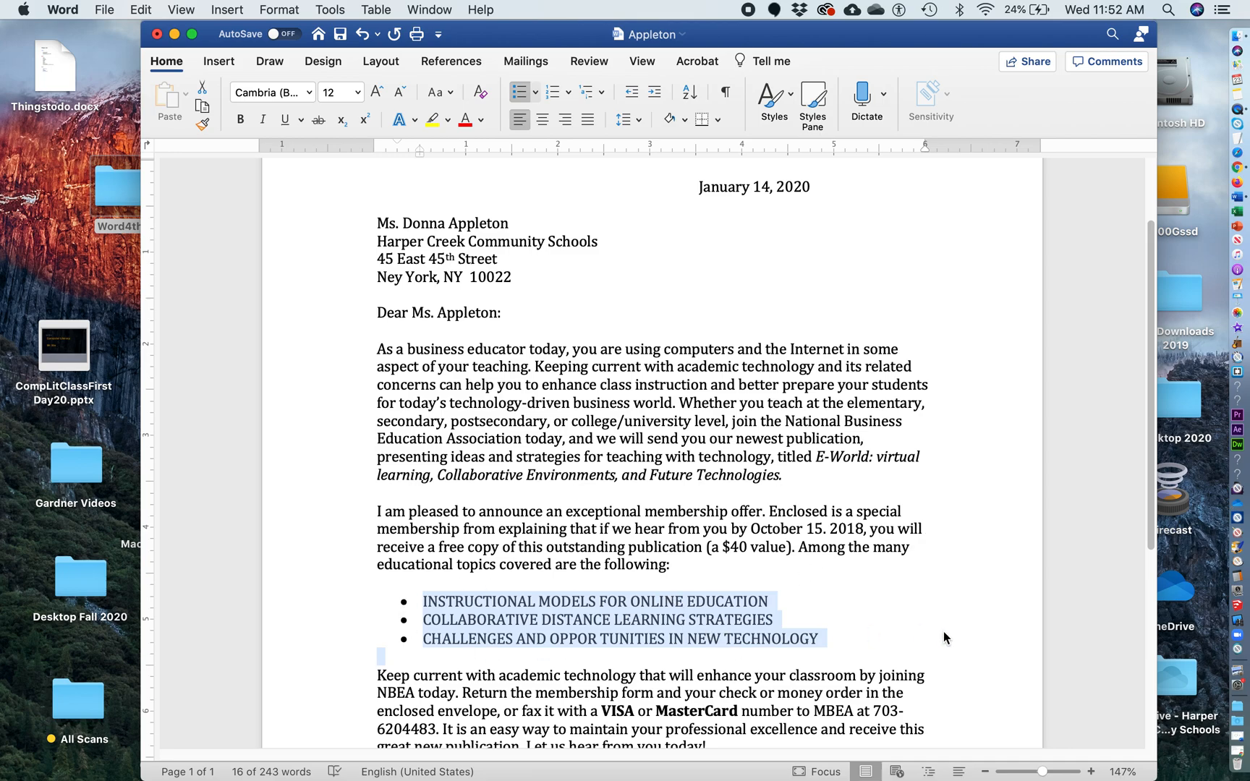
# Open the page header and type the student's name at the left
pyautogui.scroll(3, 943, 632)
pyautogui.scroll(-1, 942, 631)
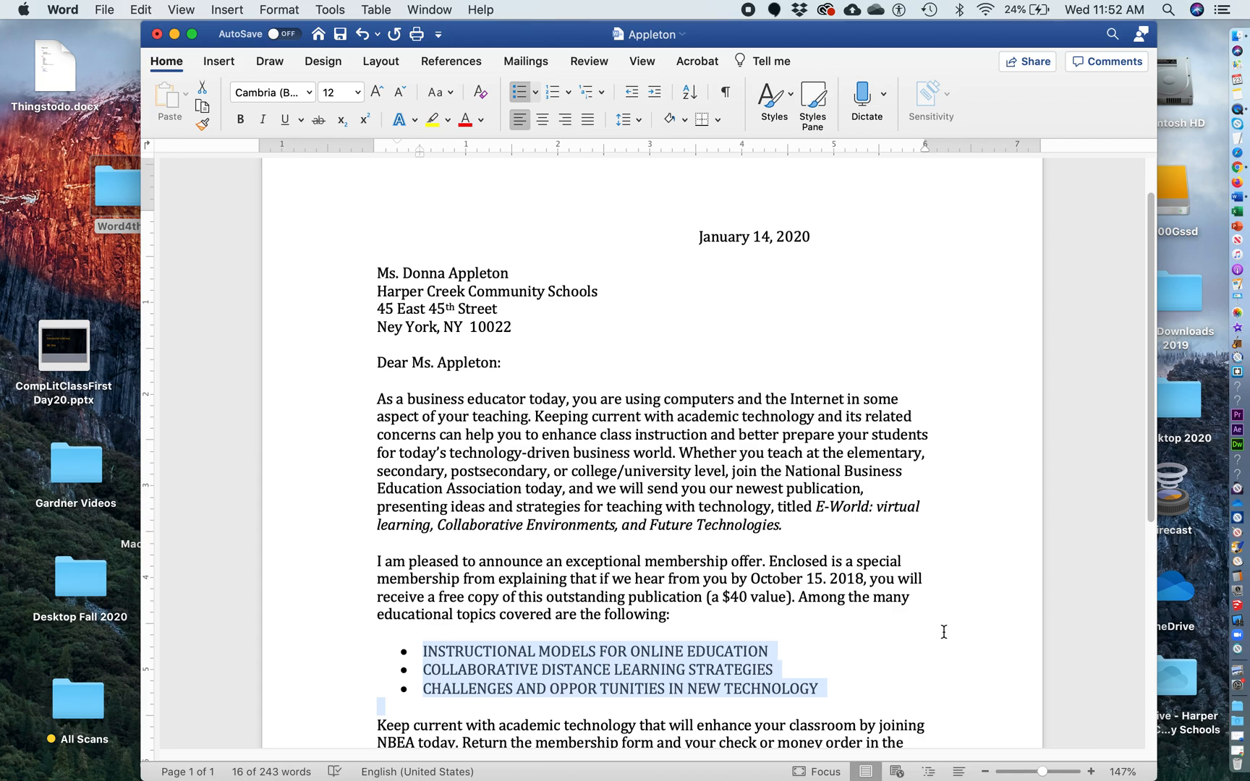
pyautogui.scroll(2, 943, 631)
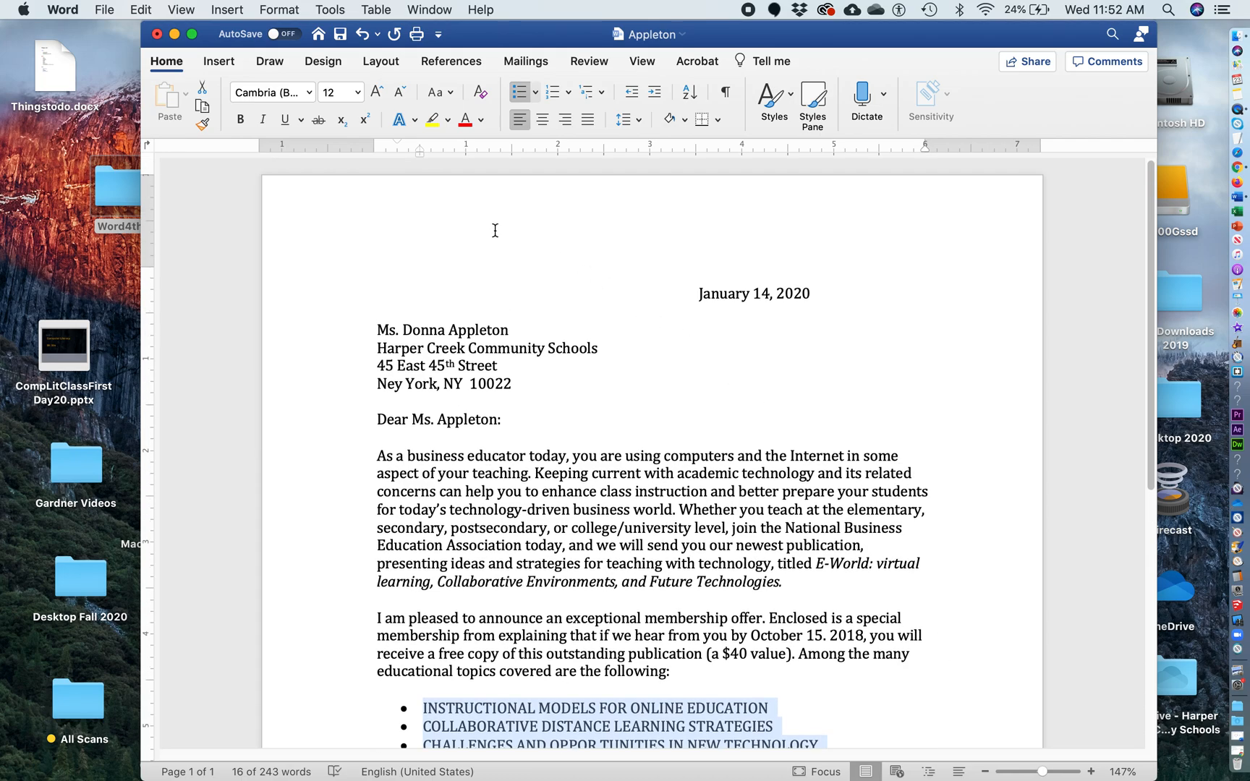
pyautogui.scroll(-10, 539, 553)
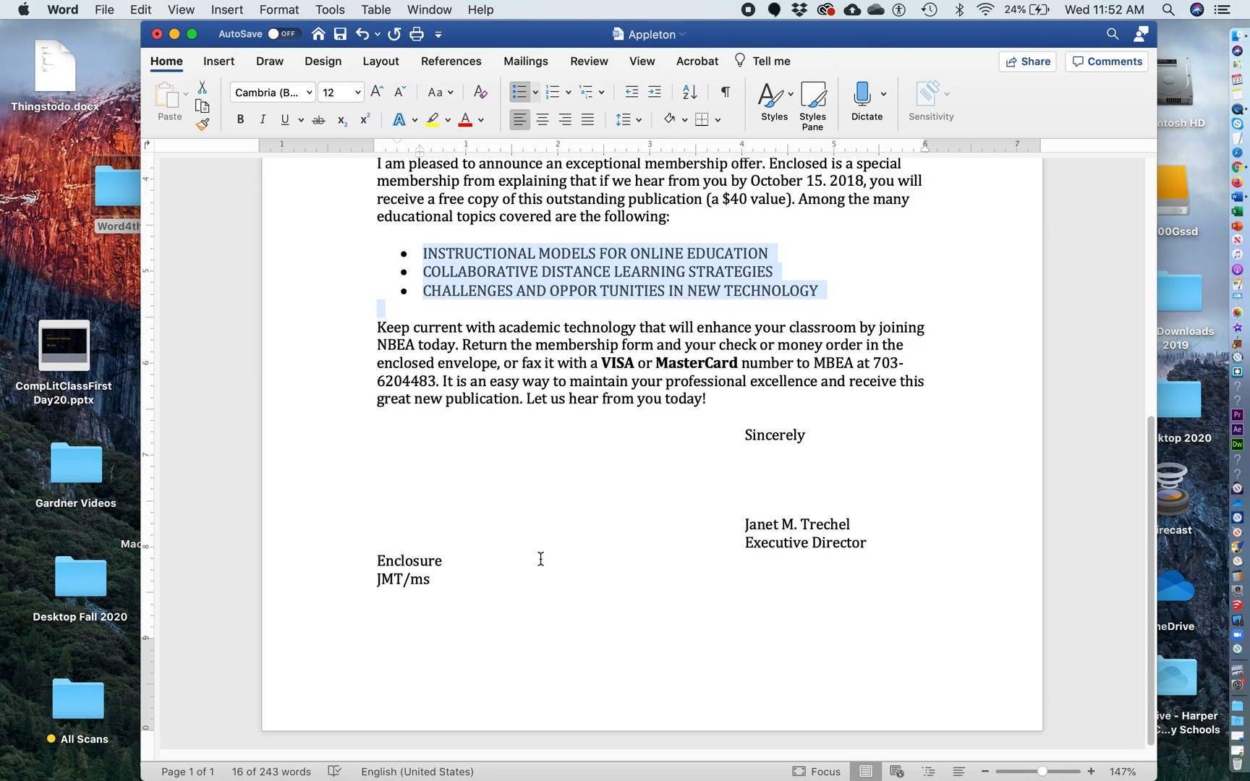
pyautogui.scroll(4, 541, 558)
pyautogui.scroll(10, 540, 558)
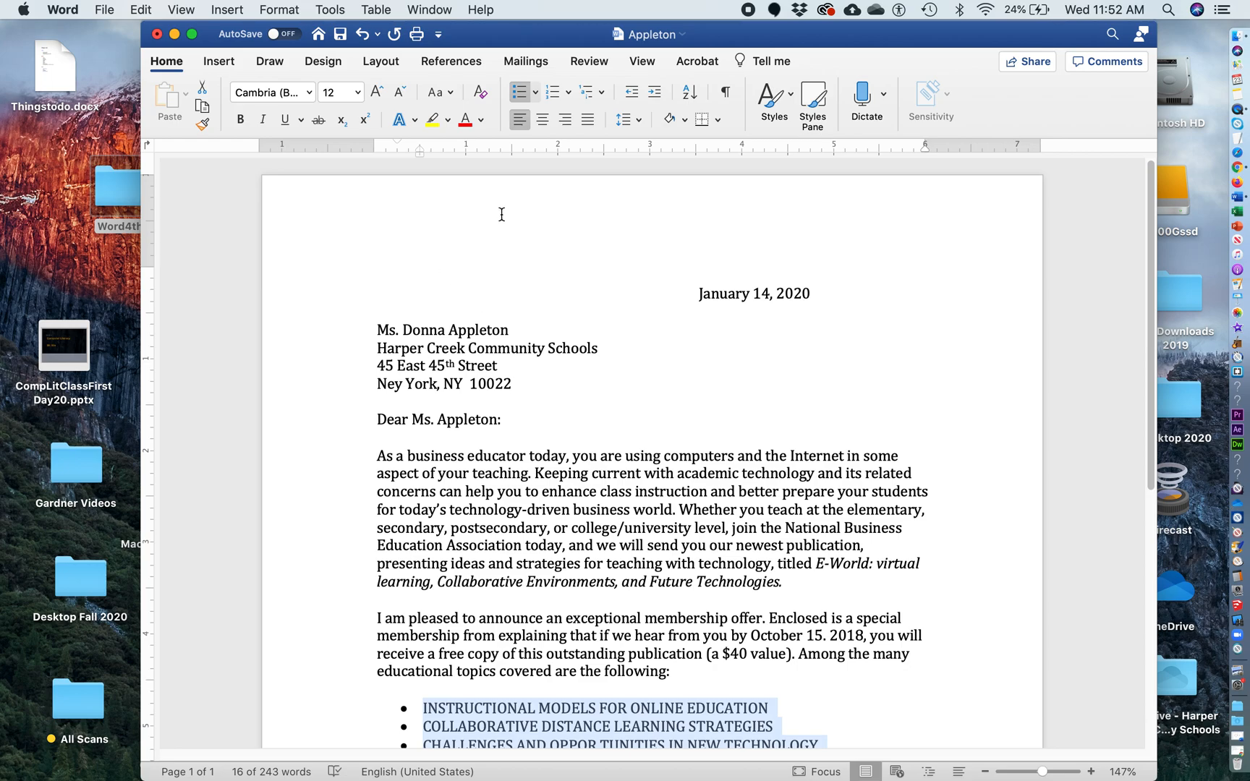
pyautogui.doubleClick(536, 207)
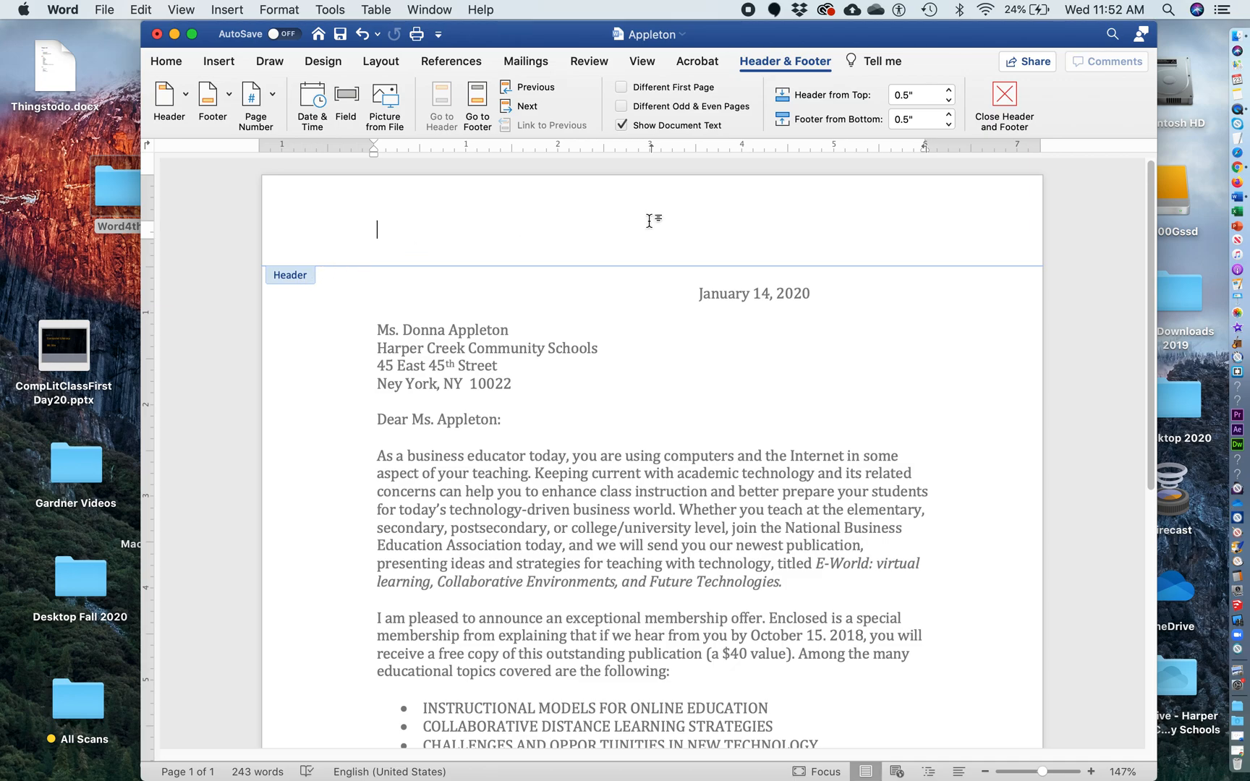
pyautogui.scroll(-10, 863, 516)
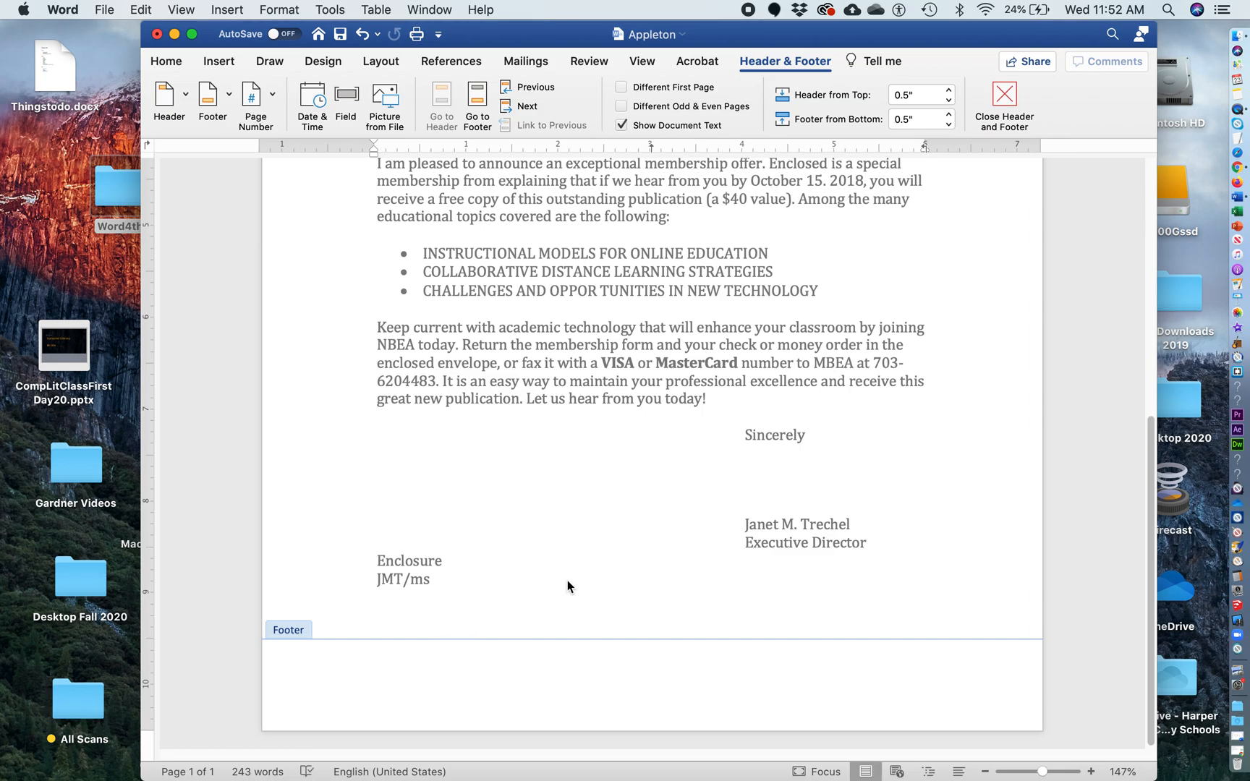
pyautogui.scroll(10, 567, 583)
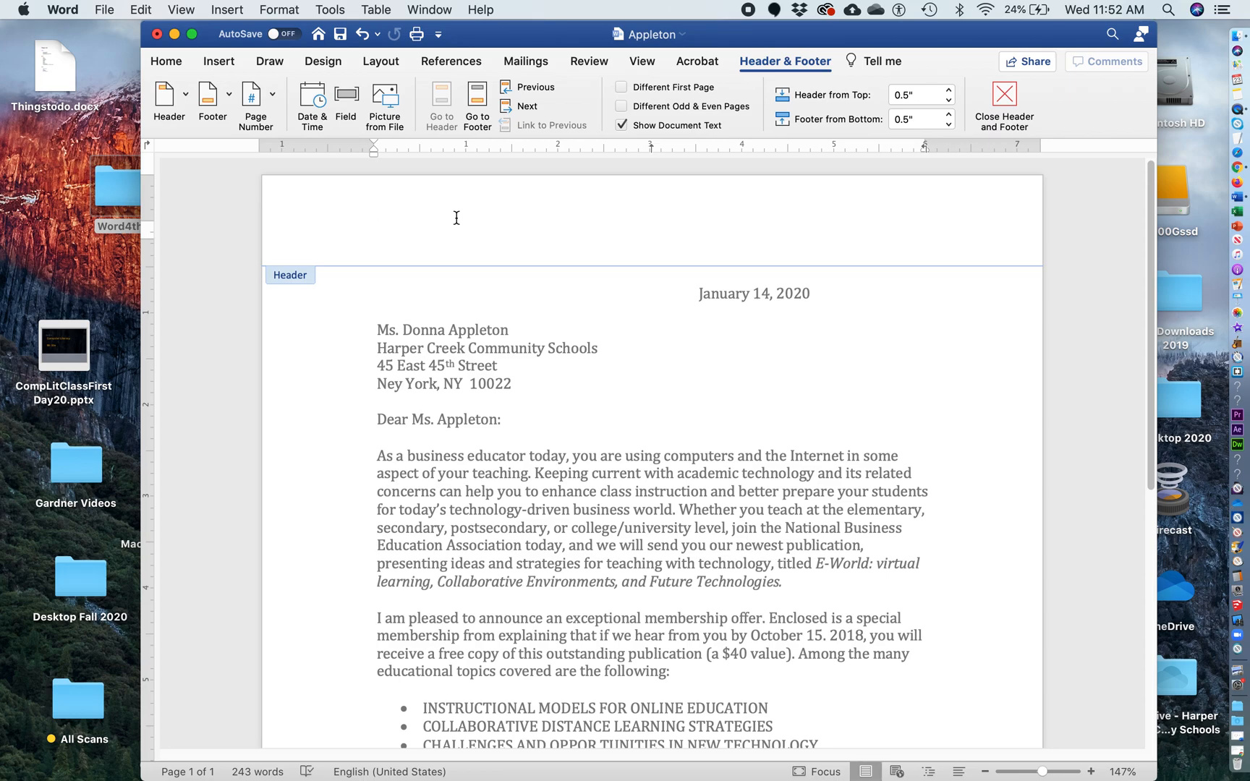
pyautogui.write('Michael Rio')
# Insert the date 9/23/20 into the header and select the whole header line
pyautogui.click(236, 9)
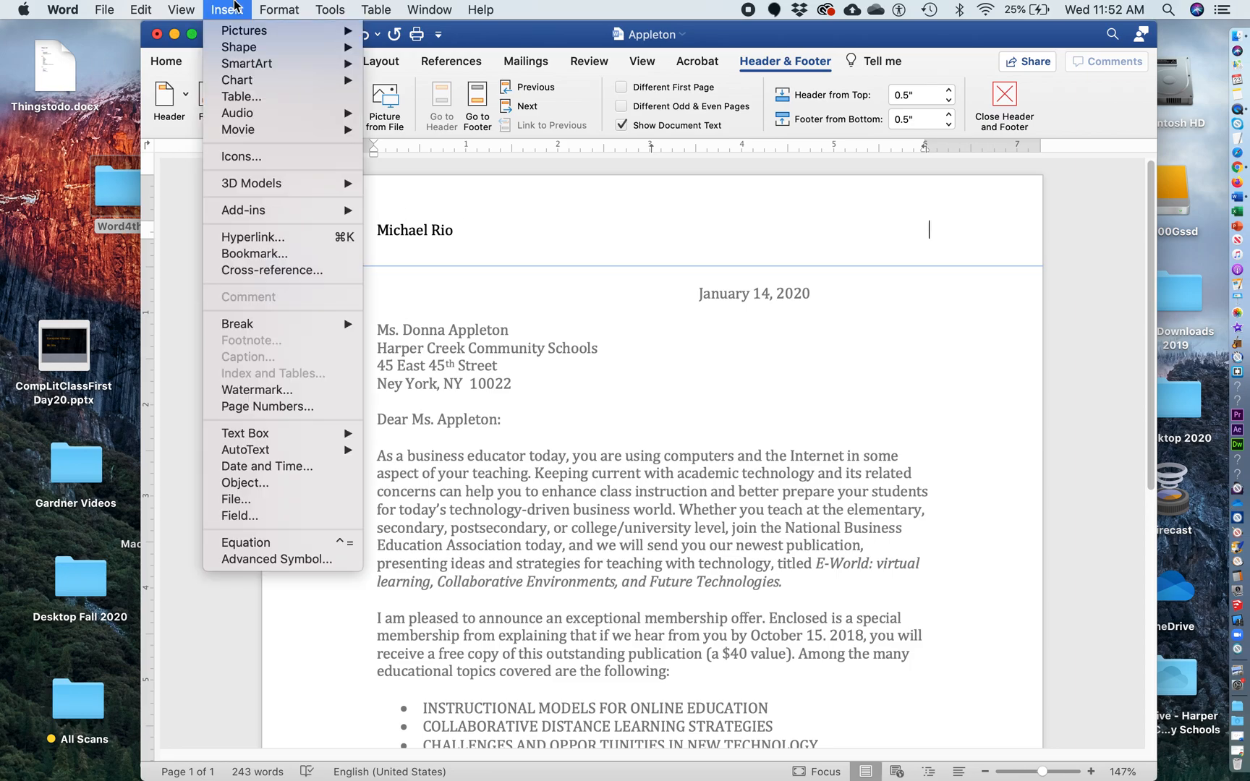
pyautogui.click(287, 468)
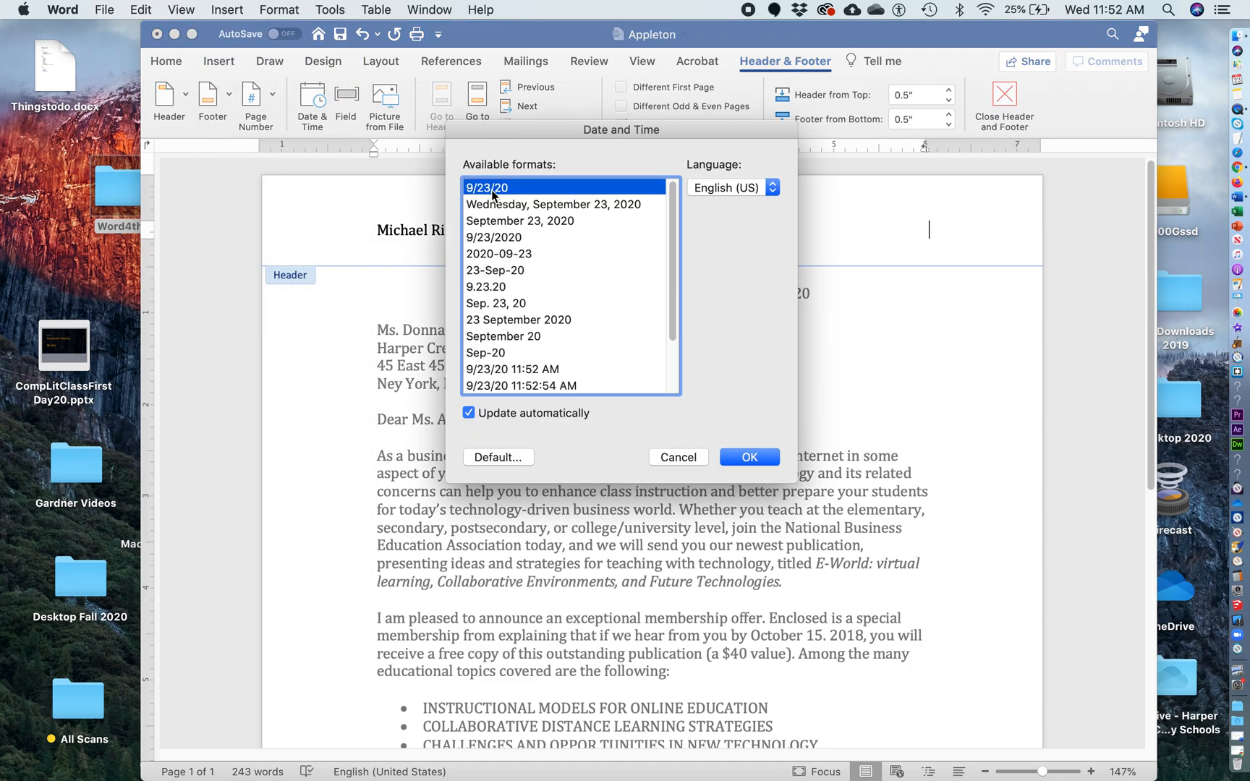
pyautogui.click(749, 457)
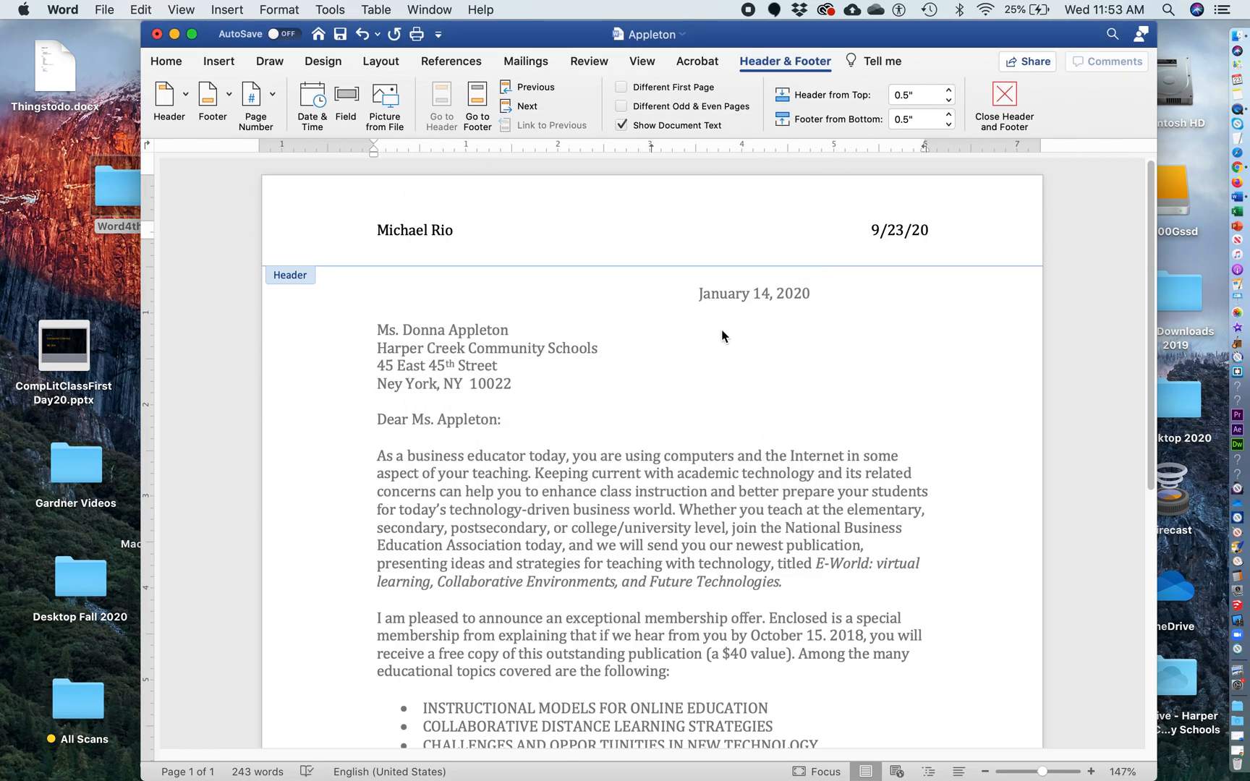
pyautogui.moveTo(373, 230); pyautogui.dragTo(941, 243)
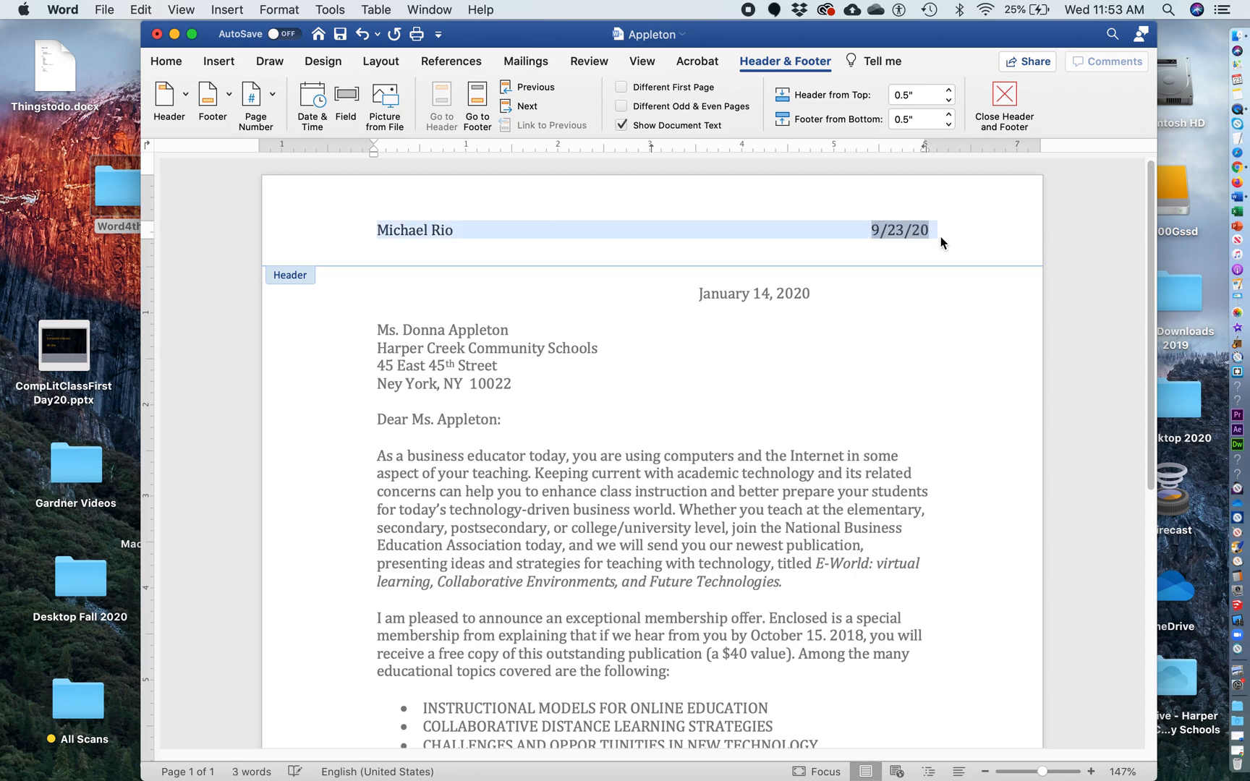
# Make the header name and date 9-point italic, then return to the letter body
pyautogui.click(166, 63)
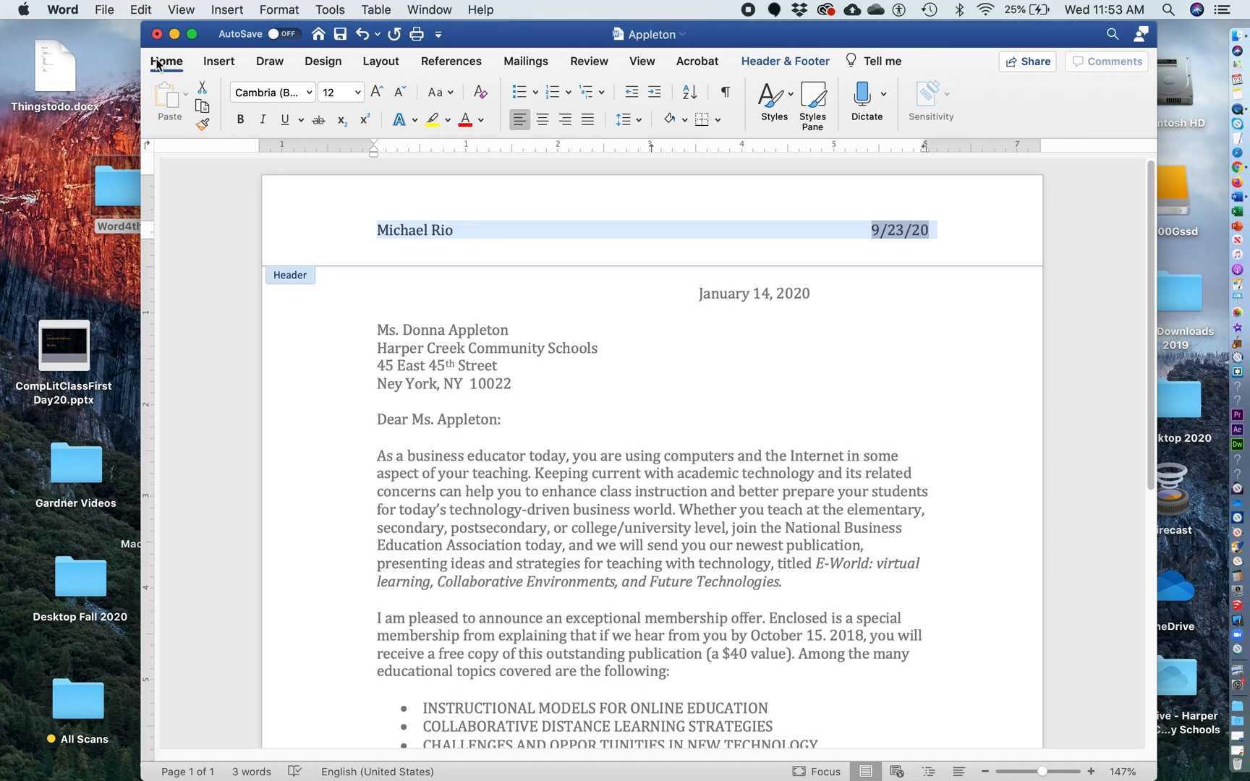
pyautogui.click(358, 93)
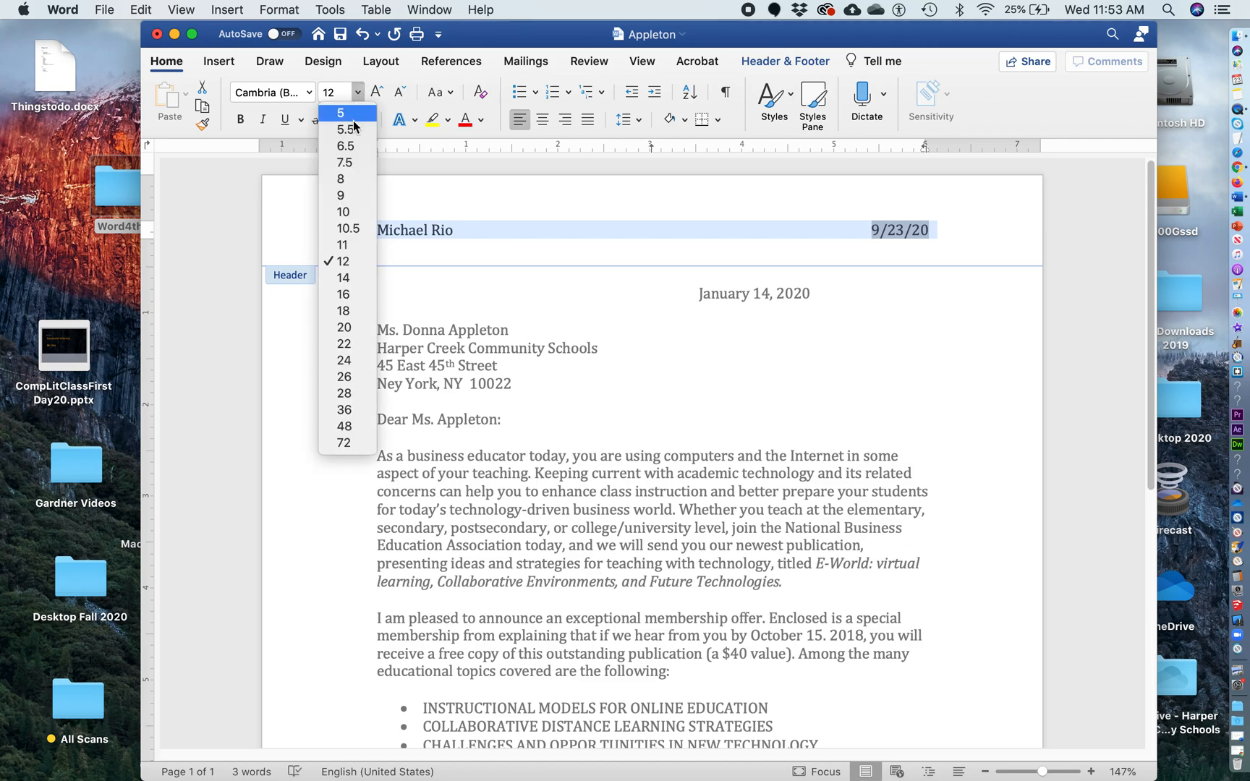
pyautogui.click(353, 211)
pyautogui.click(261, 120)
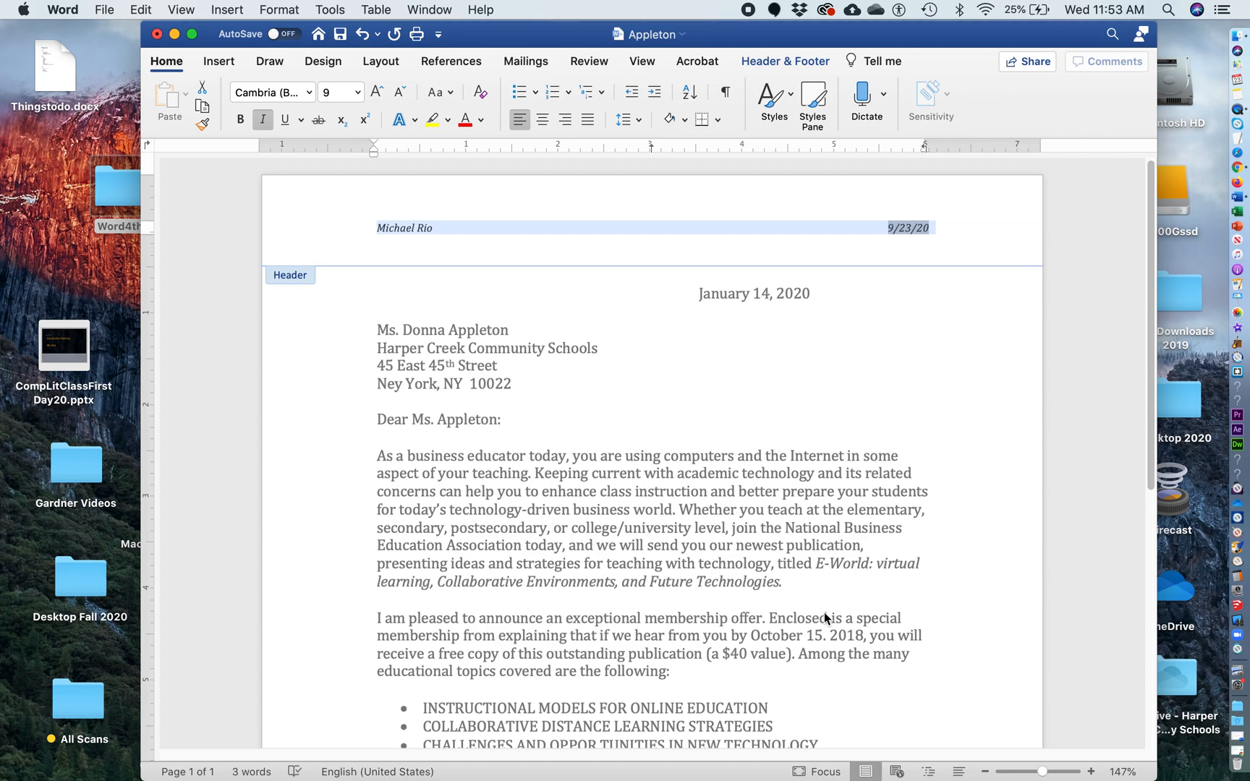
pyautogui.doubleClick(636, 395)
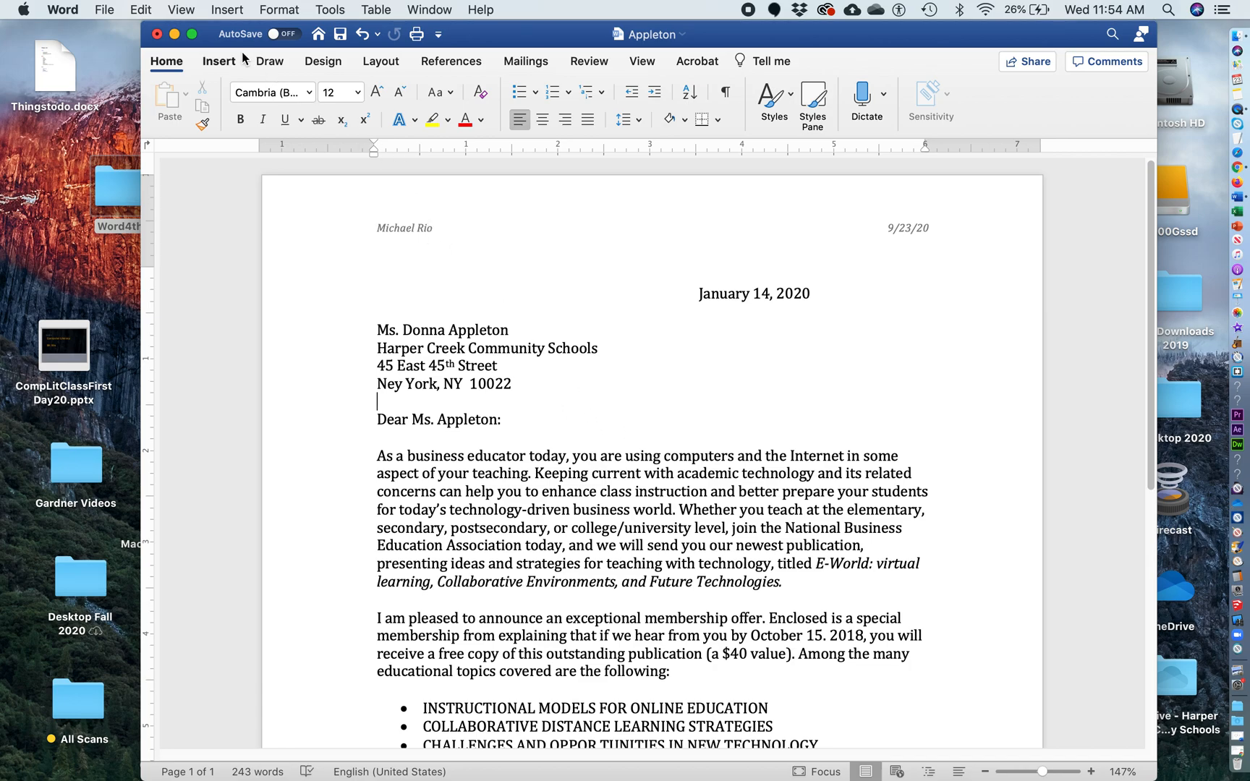
# Reopen Header and Footer and insert a tab in the empty footer
pyautogui.click(185, 9)
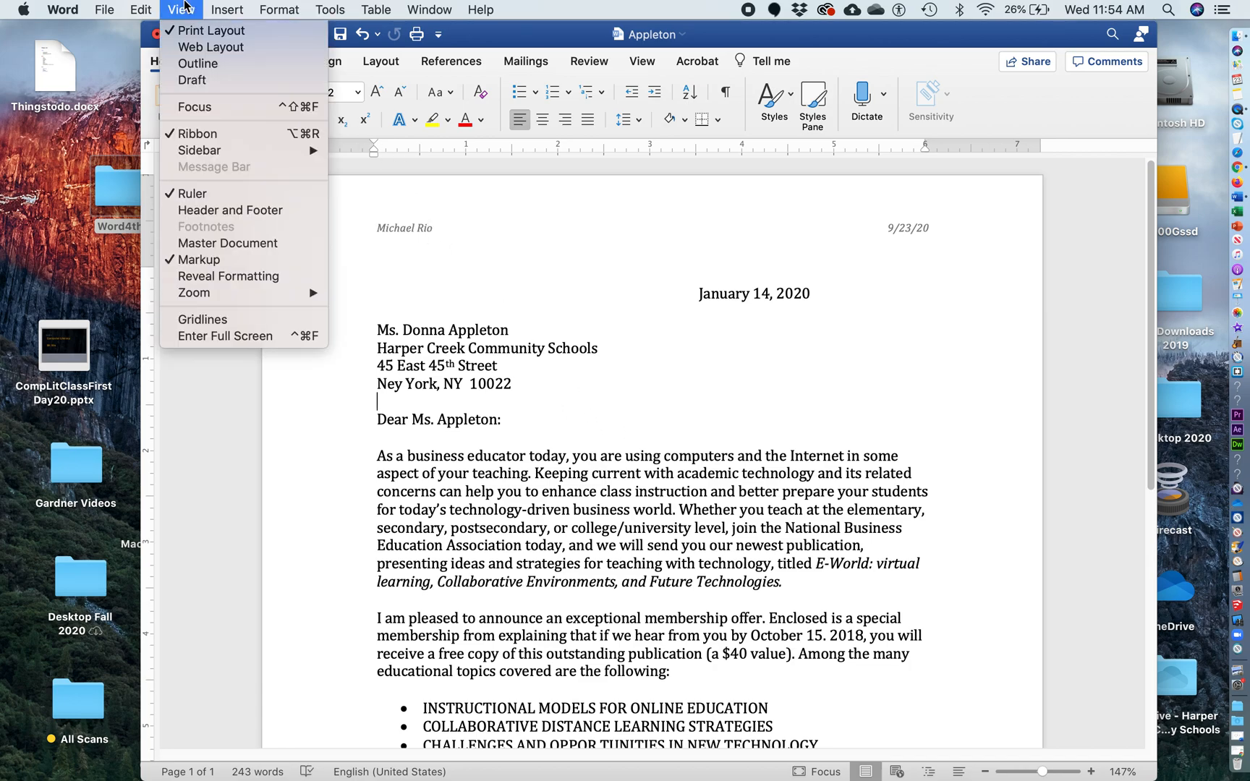
pyautogui.click(228, 211)
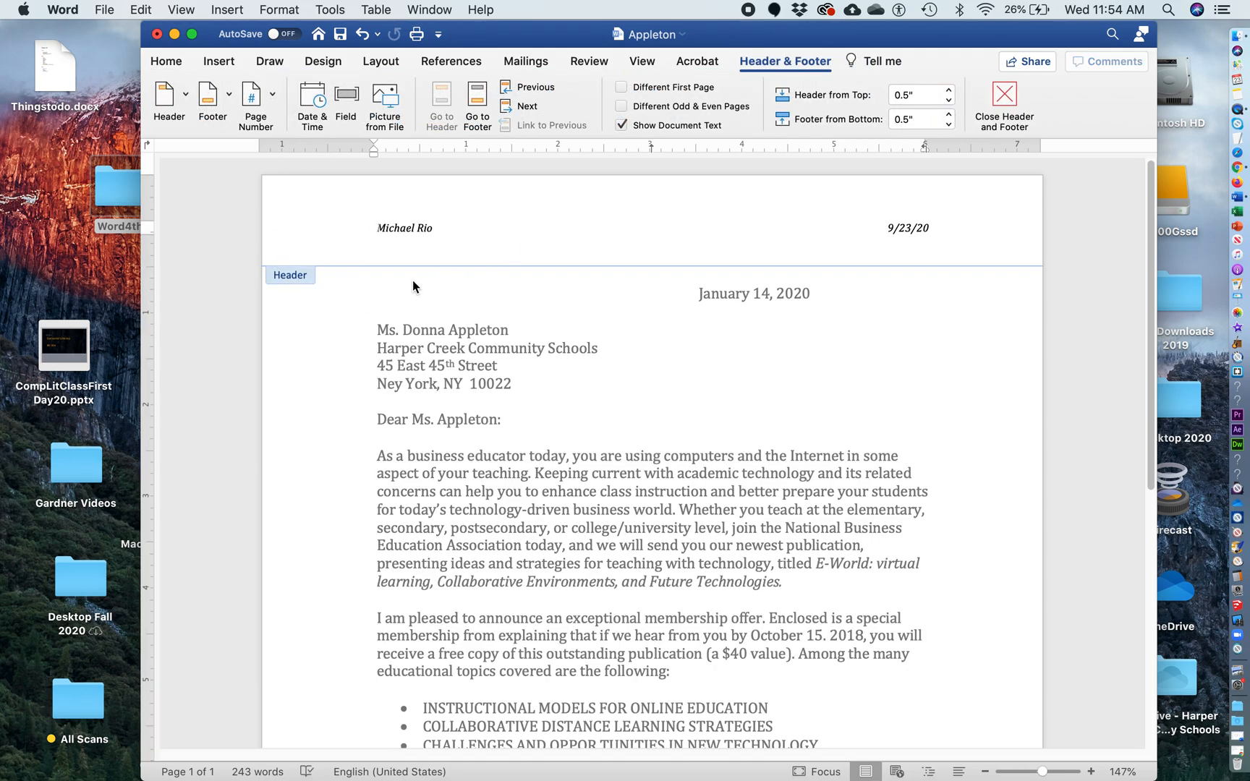
pyautogui.scroll(-10, 652, 467)
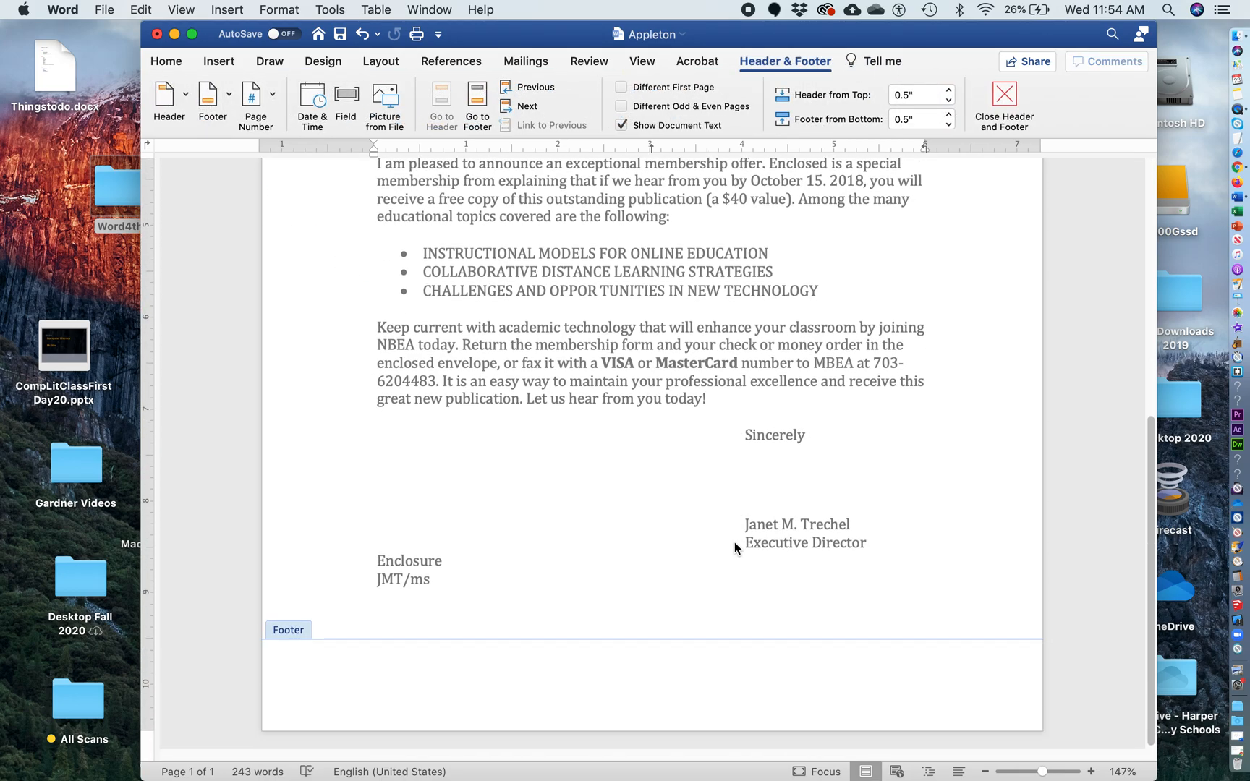
pyautogui.click(608, 675)
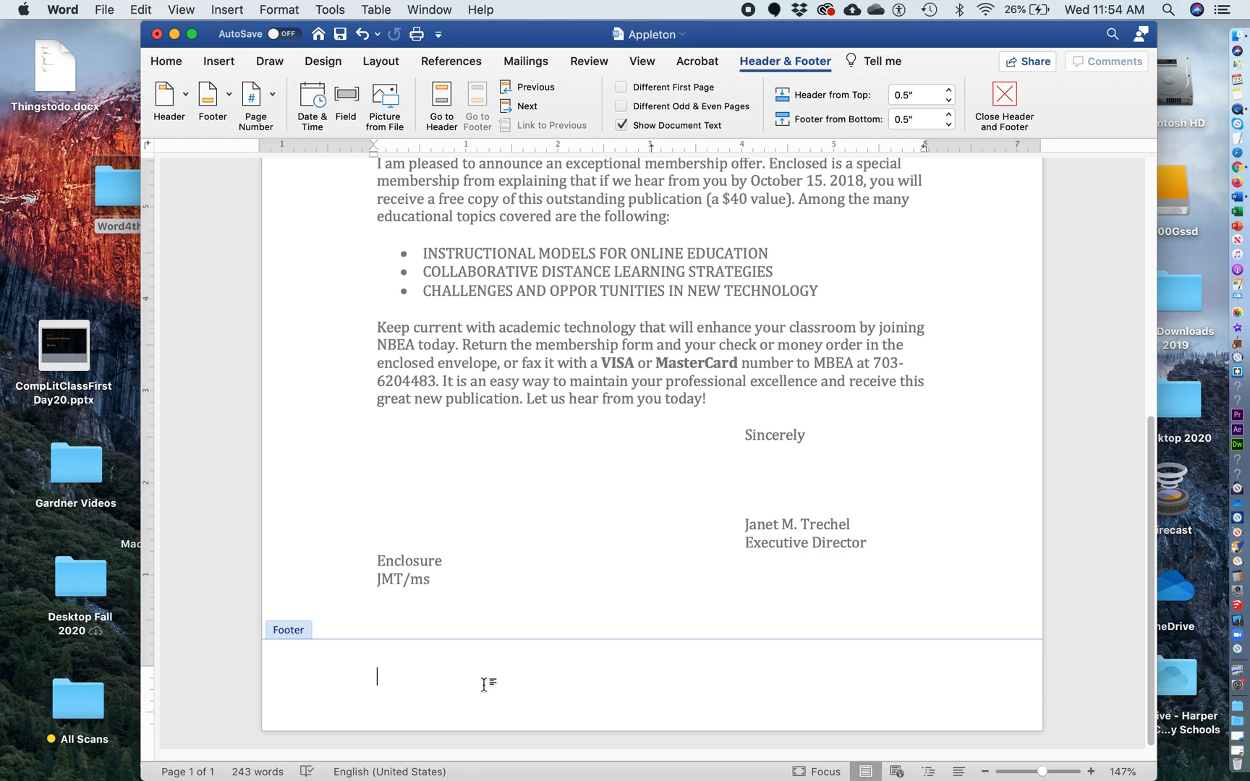
pyautogui.press('Tab')
pyautogui.press('Tab')
pyautogui.click(385, 671)
pyautogui.scroll(10, 566, 663)
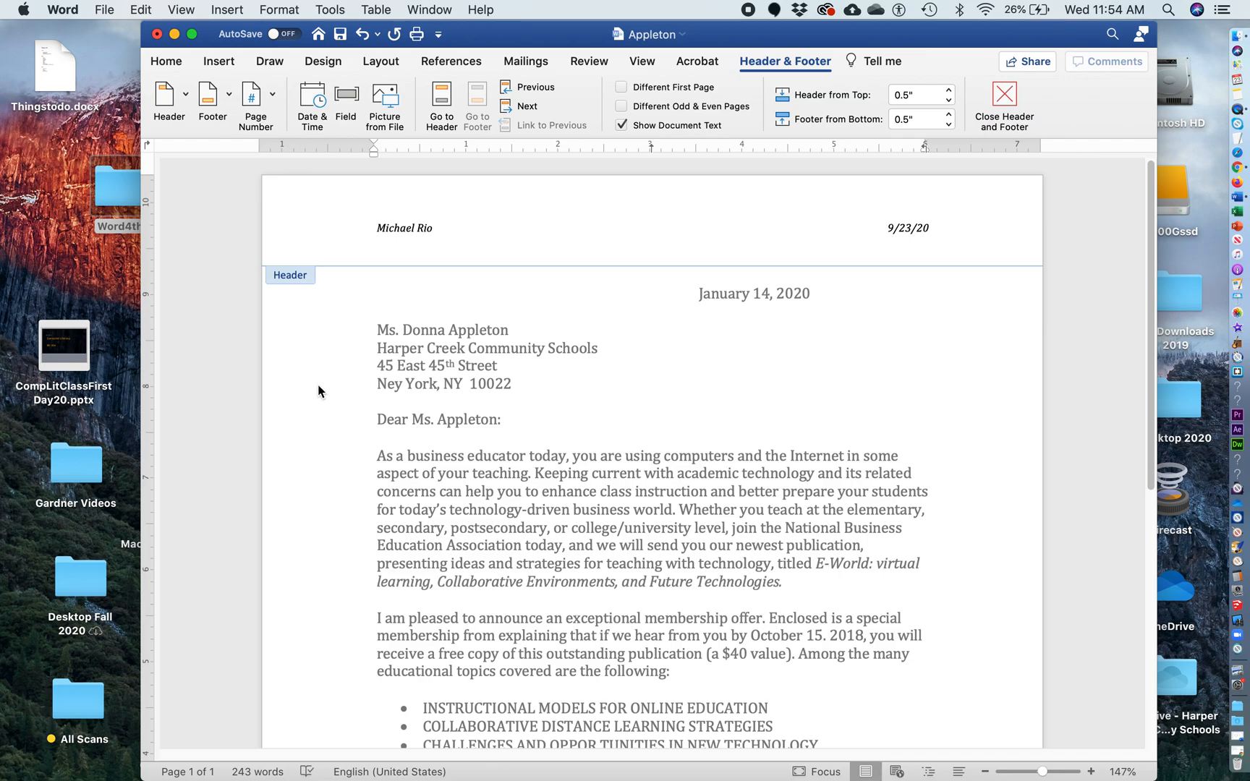
pyautogui.scroll(-5, 791, 351)
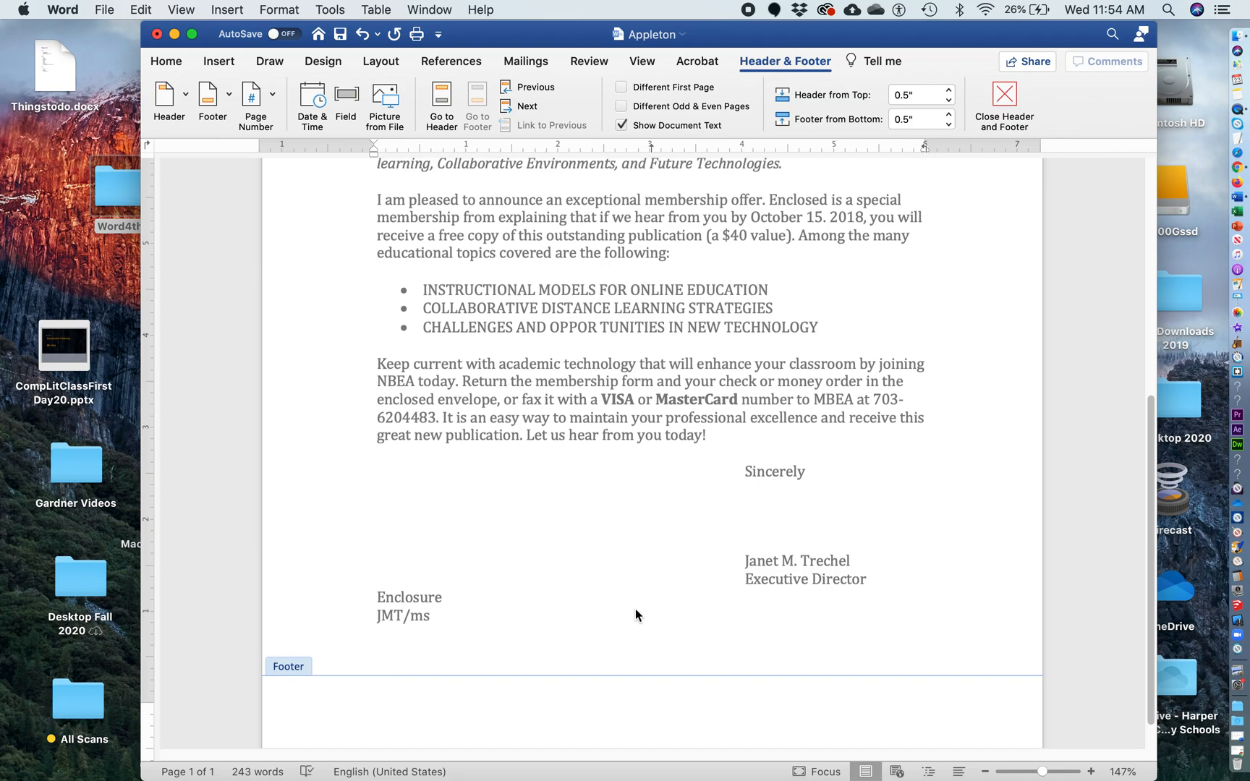
pyautogui.scroll(4, 494, 430)
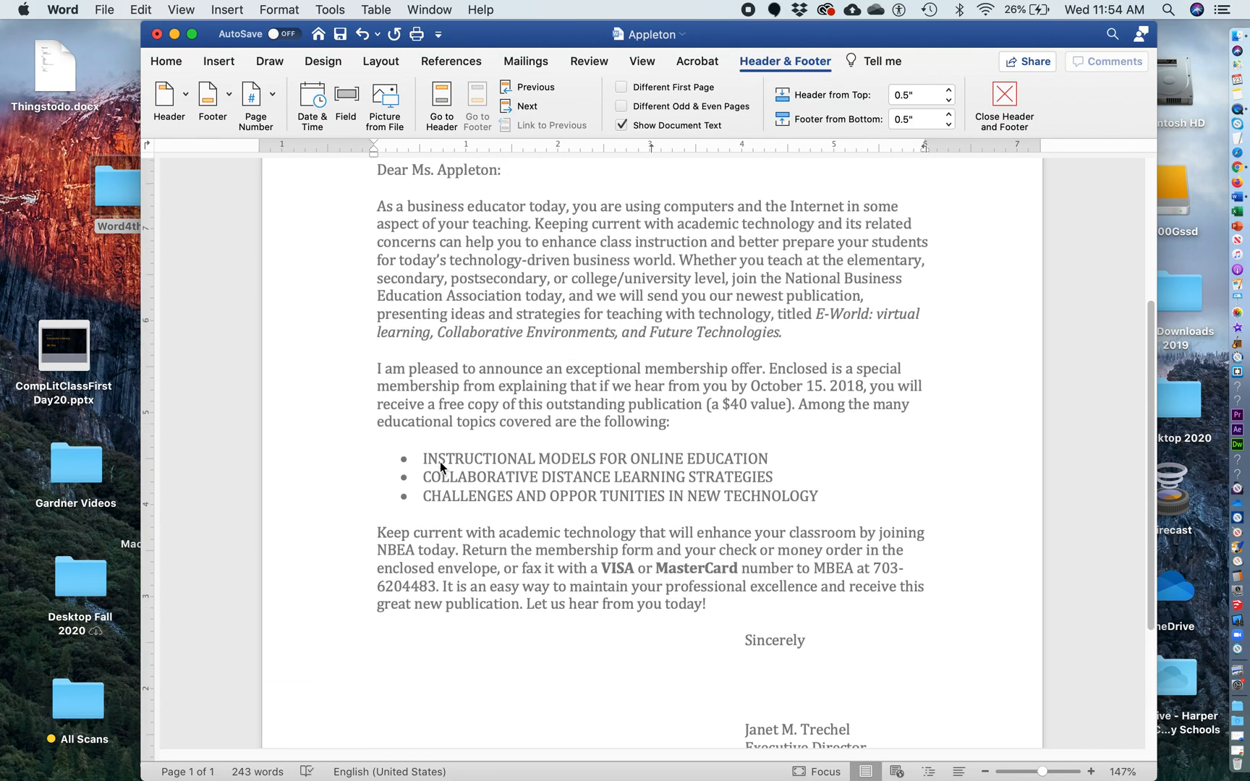
pyautogui.scroll(5, 440, 462)
# Save the Appleton letter to the Mac
pyautogui.click(107, 9)
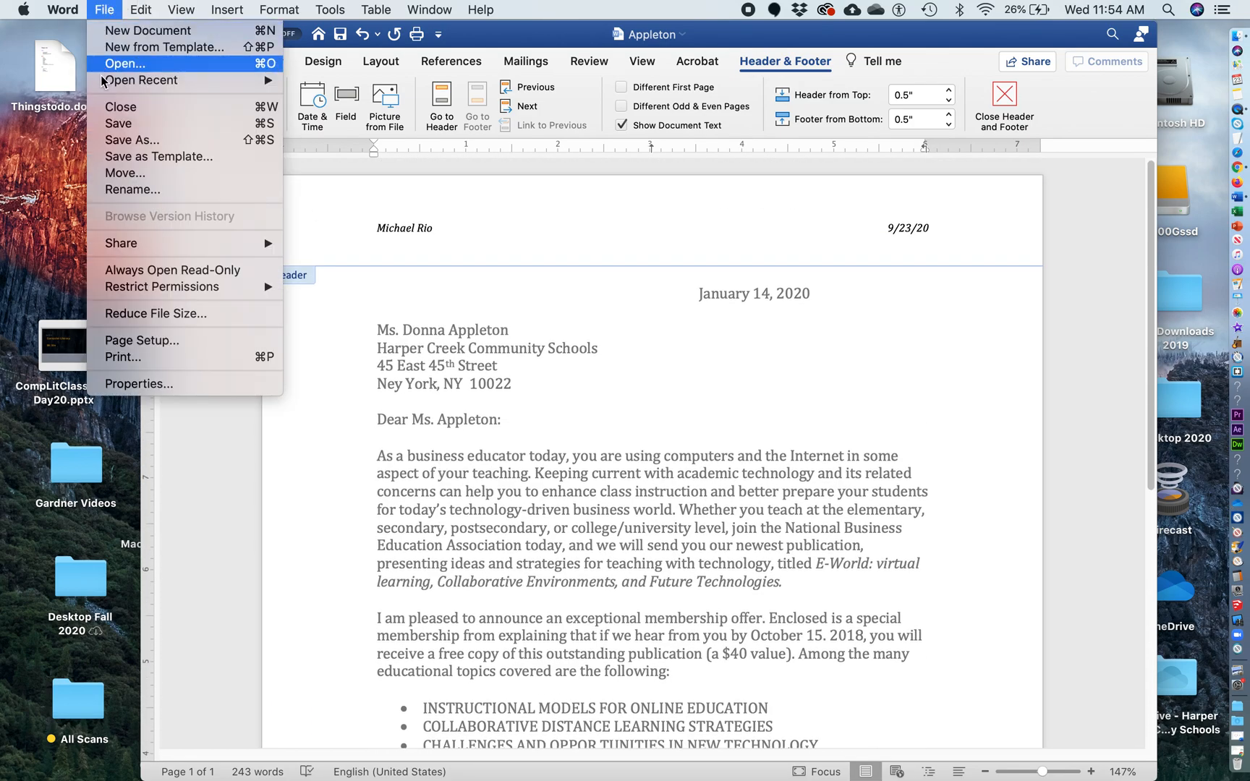
pyautogui.click(118, 122)
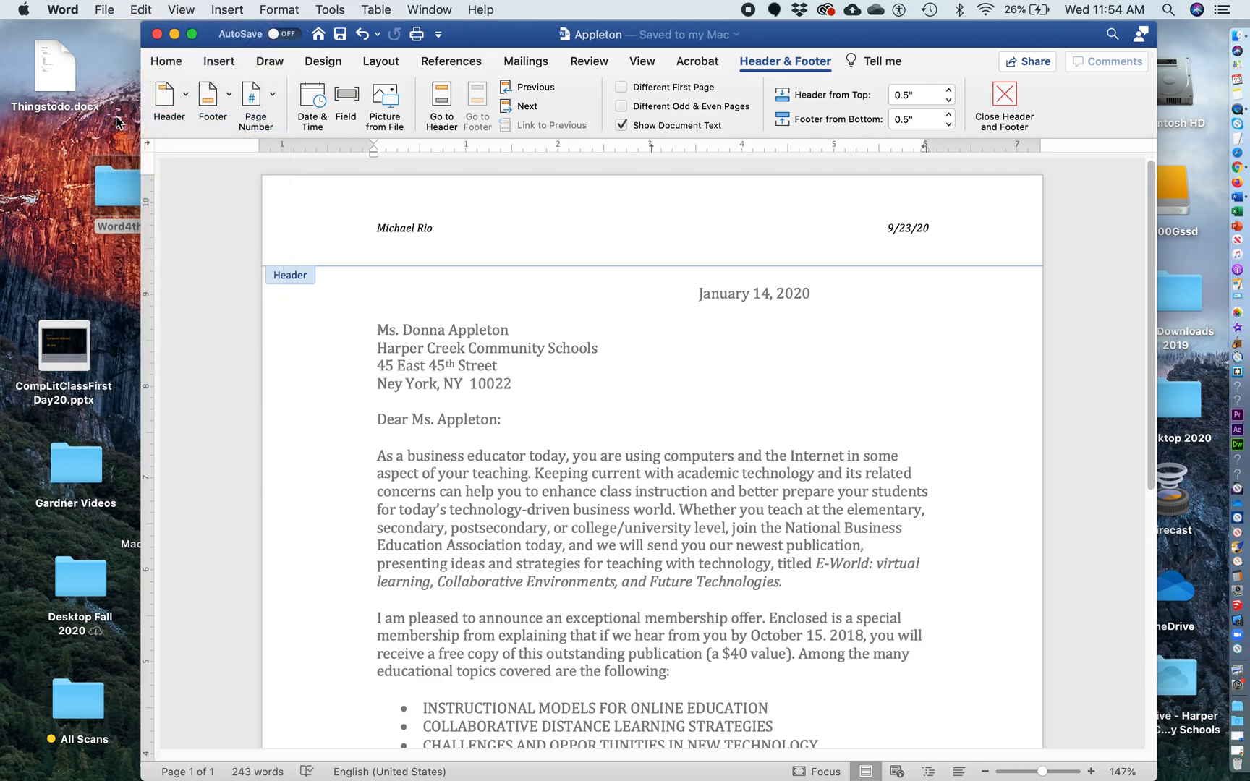
pyautogui.click(112, 9)
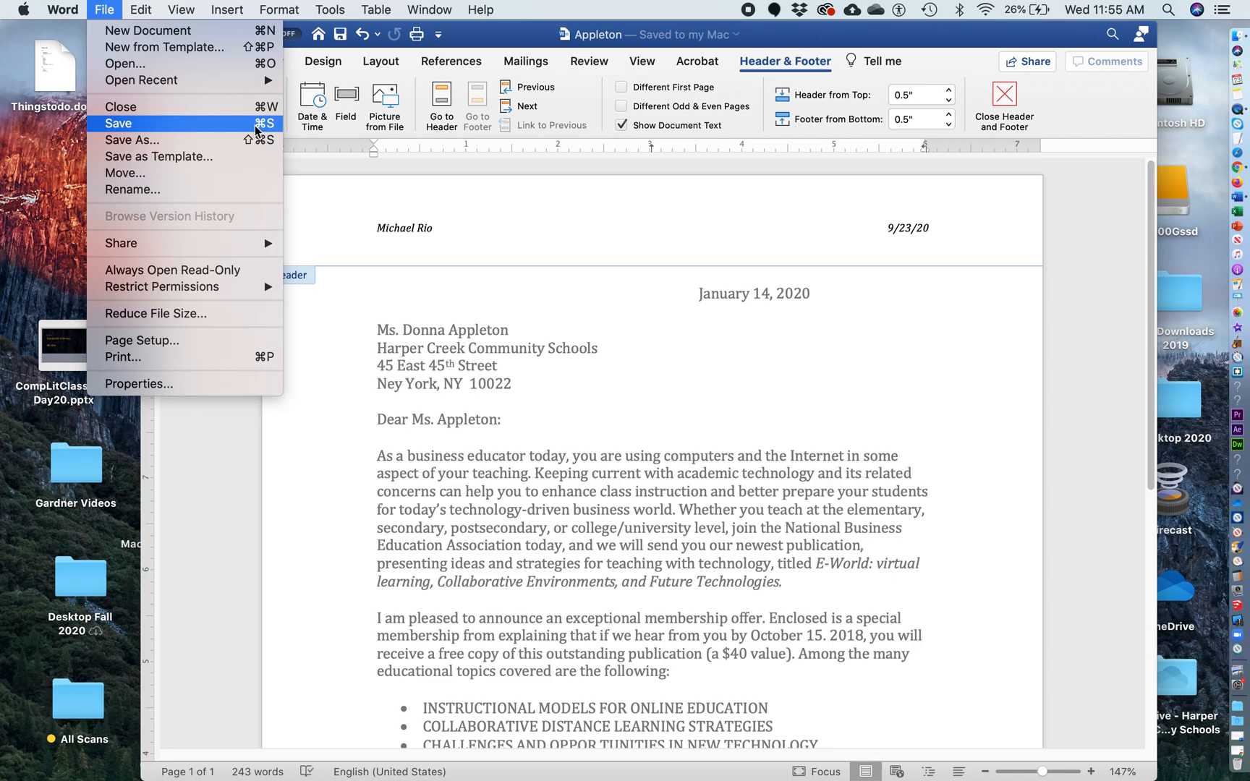
# Save the Appleton letter once more and quit Word
pyautogui.click(313, 211)
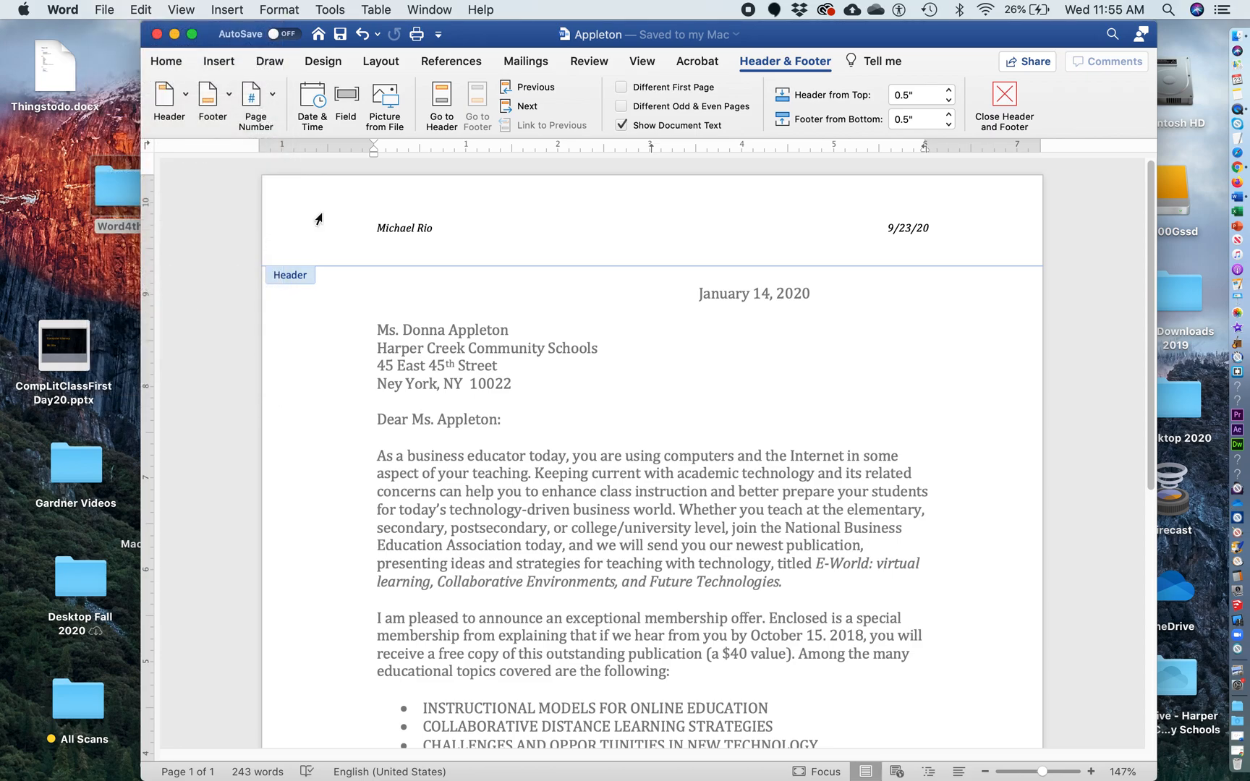
pyautogui.click(107, 8)
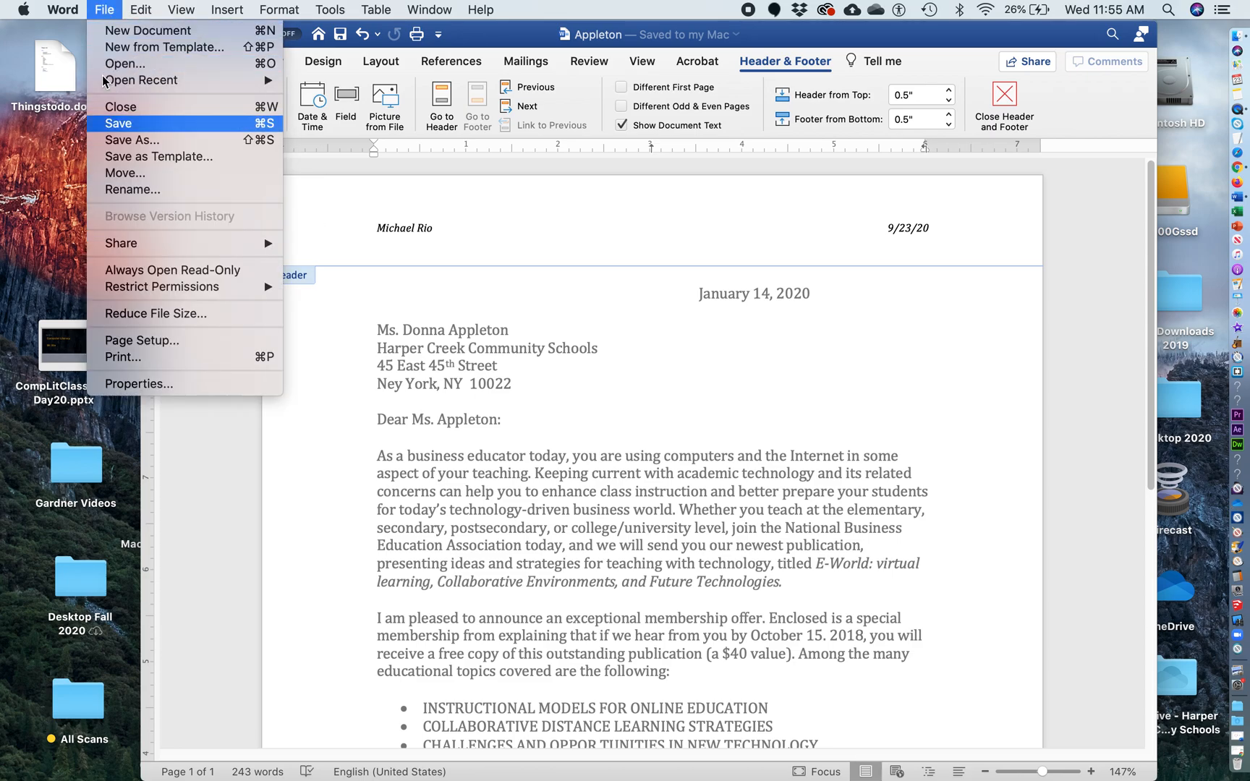
pyautogui.click(101, 10)
pyautogui.click(62, 7)
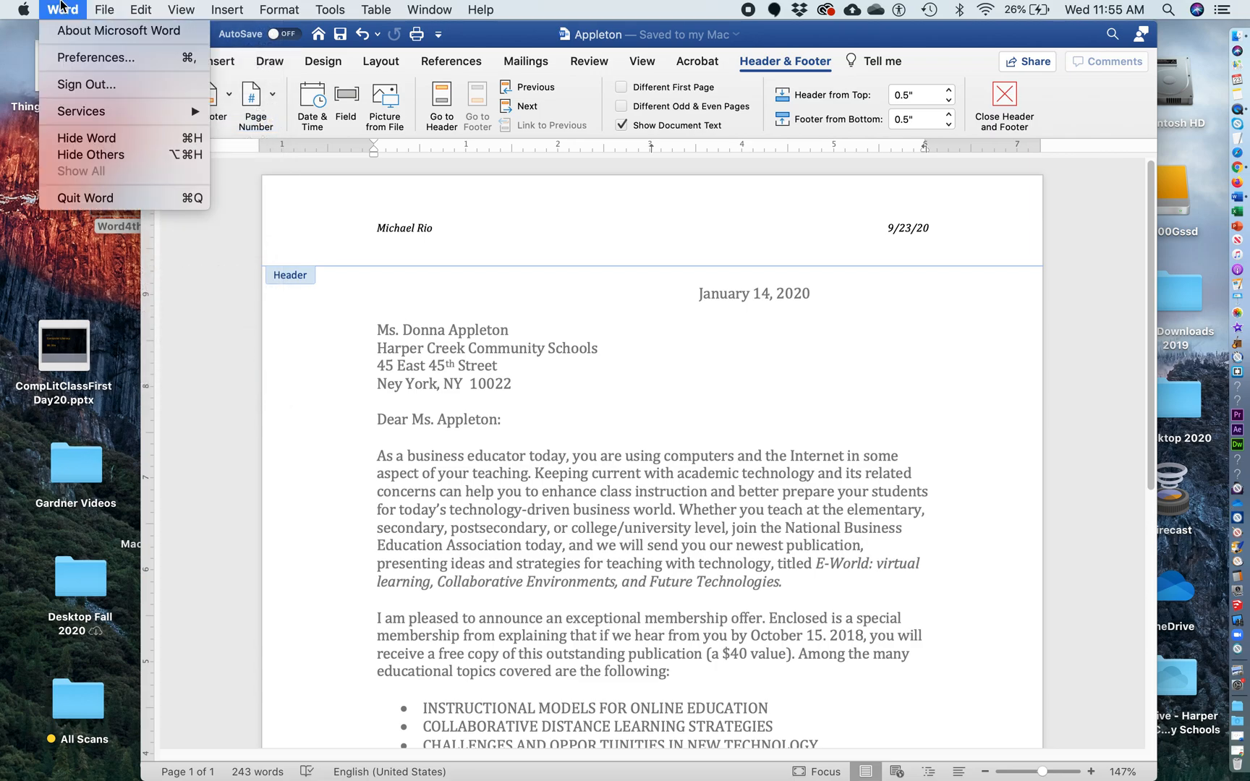
pyautogui.click(81, 202)
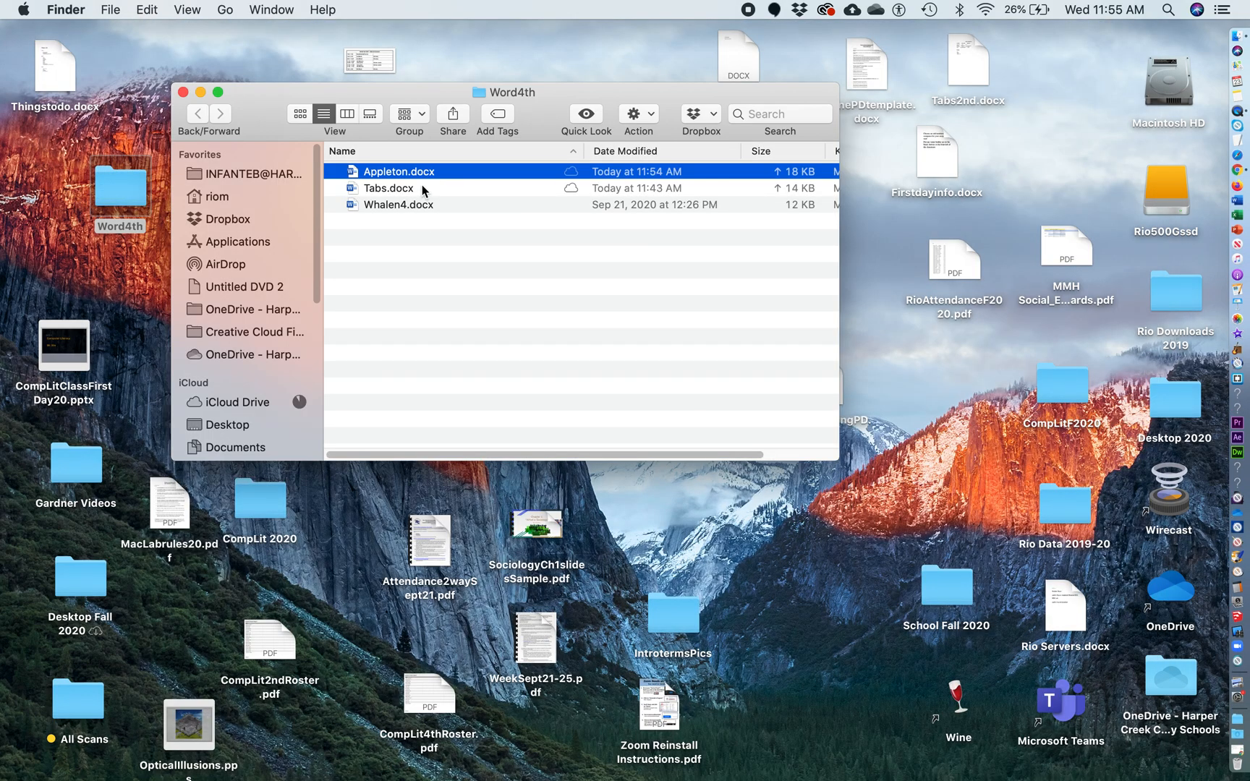
# Open and close Tabs.docx, then open Tabs4th.docx from the desktop
pyautogui.doubleClick(376, 190)
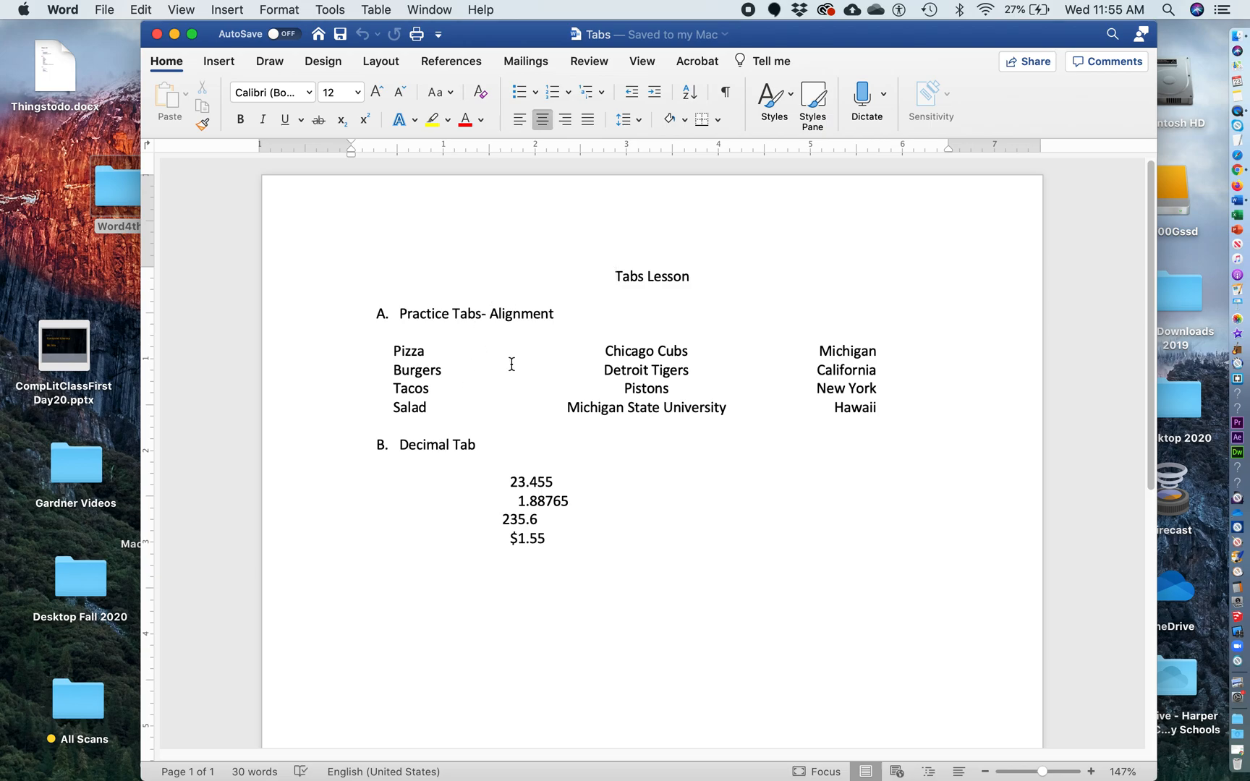
pyautogui.click(157, 34)
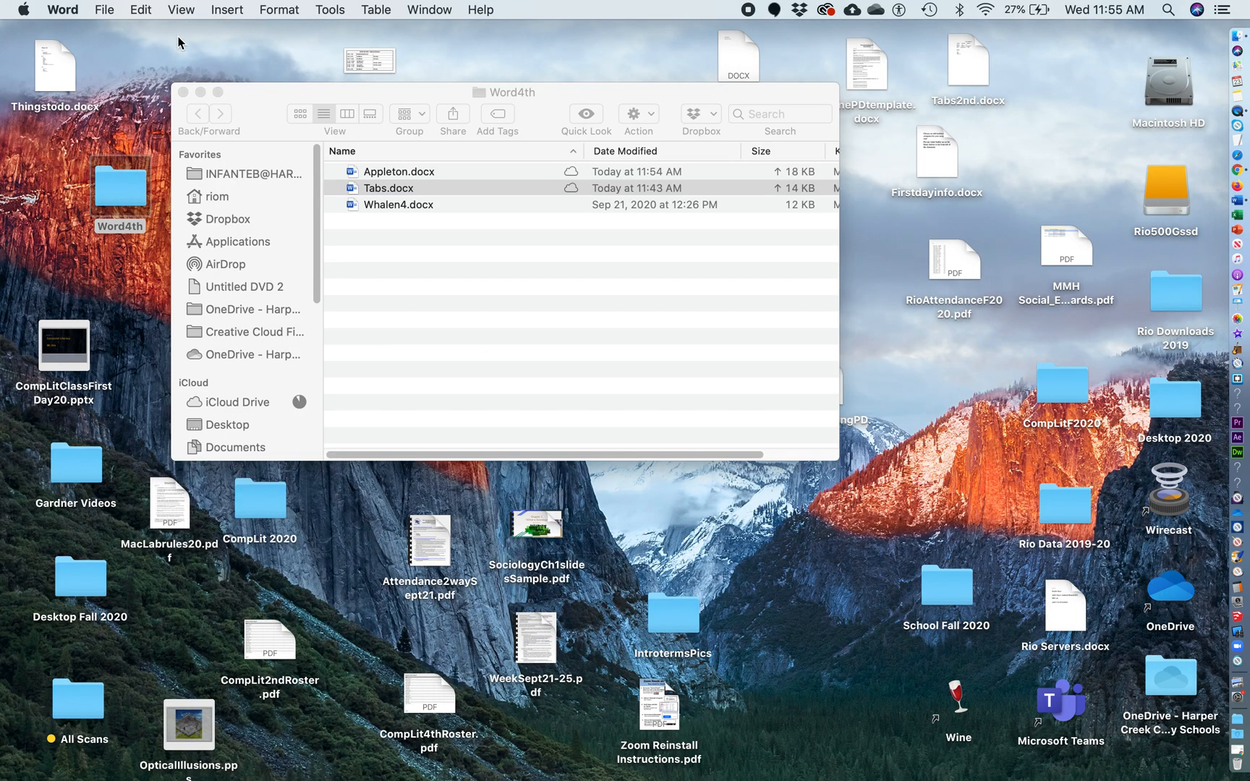
pyautogui.moveTo(580, 90); pyautogui.dragTo(409, 488)
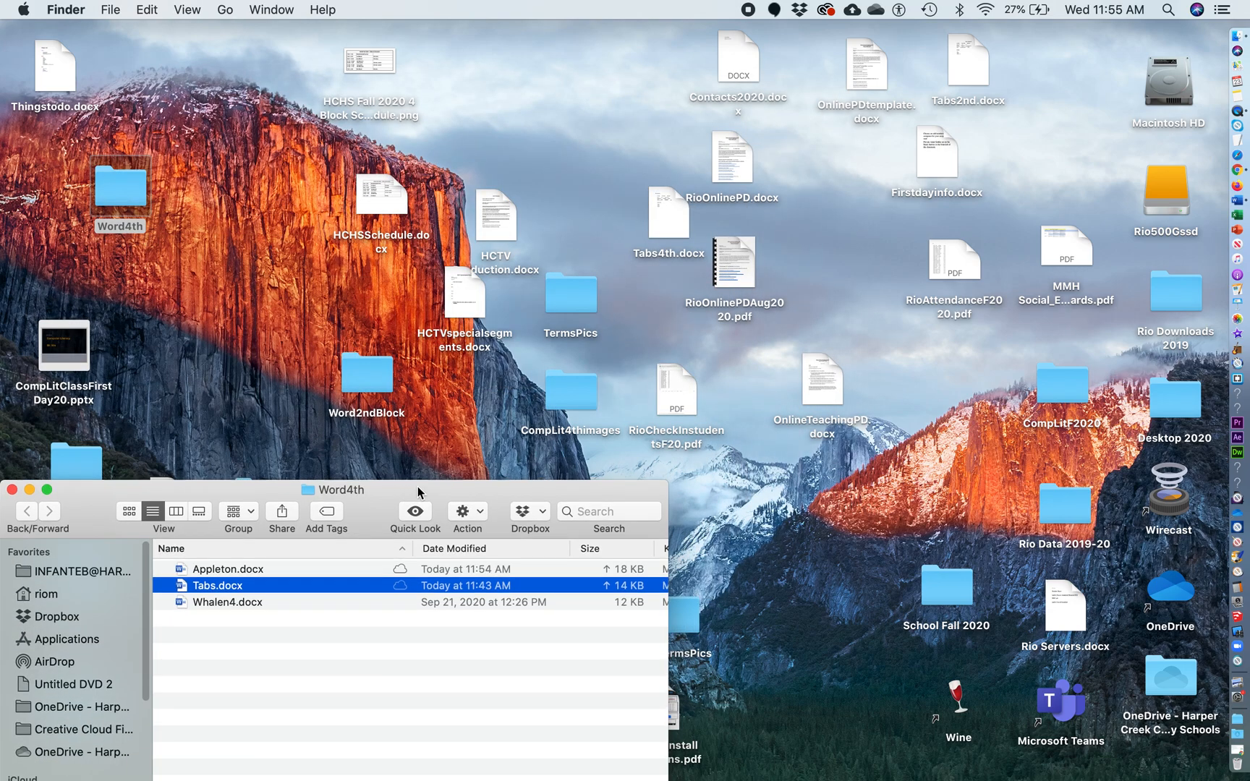
pyautogui.doubleClick(667, 206)
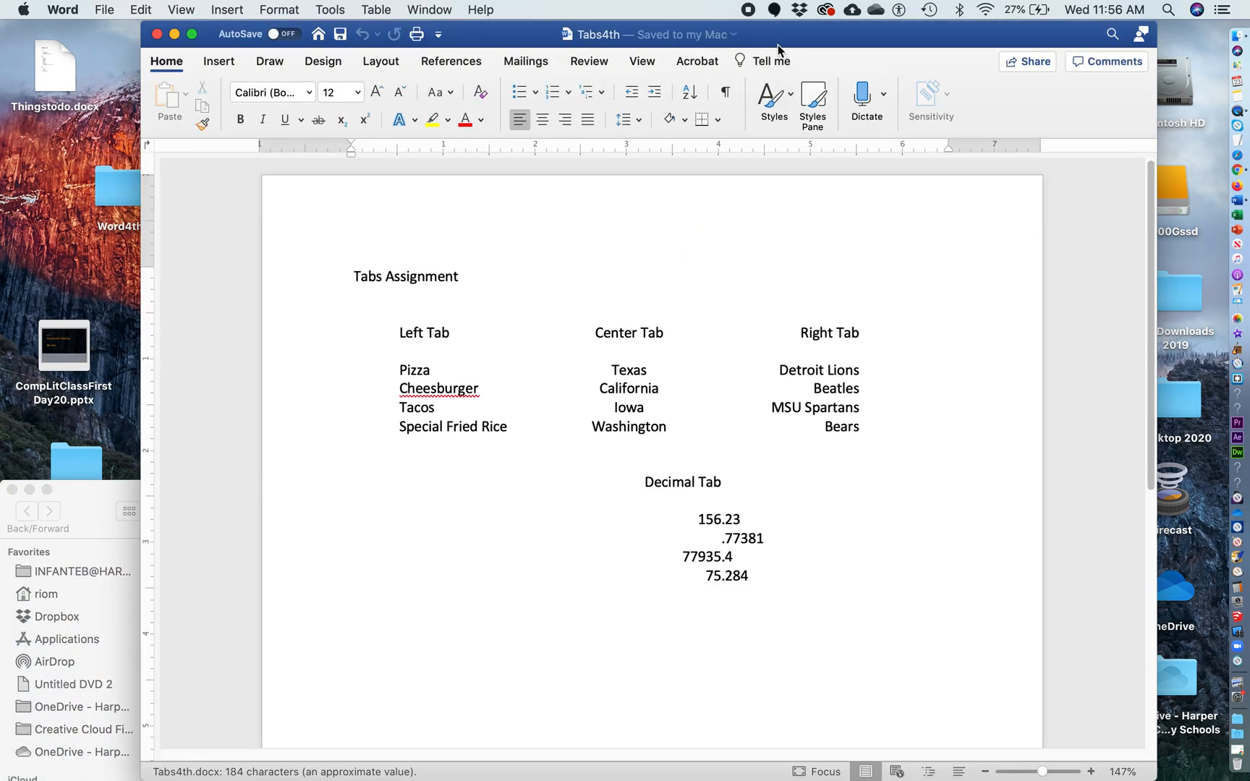
pyautogui.moveTo(830, 39); pyautogui.dragTo(775, 42)
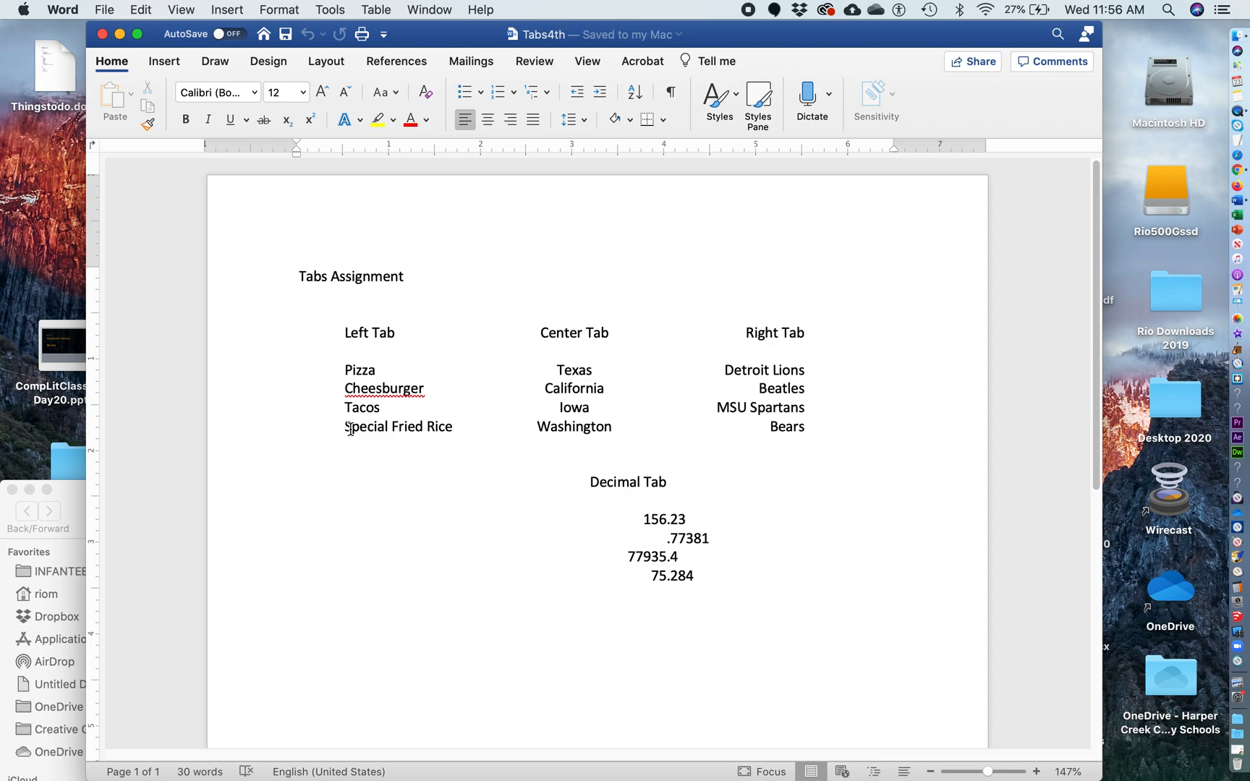
pyautogui.click(510, 355)
pyautogui.click(646, 540)
# Save the Tabs Assignment as Tabs.docx in Word4th, replacing the old file, then close it
pyautogui.click(99, 8)
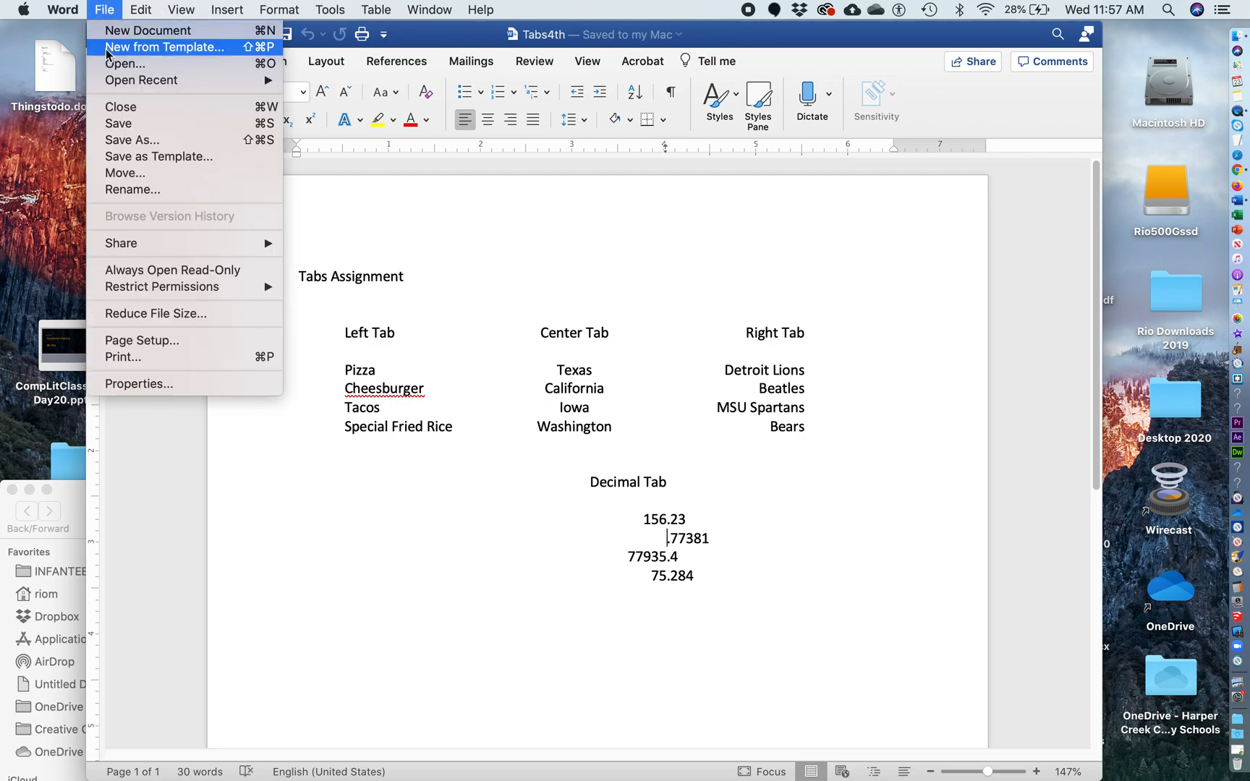
pyautogui.click(132, 140)
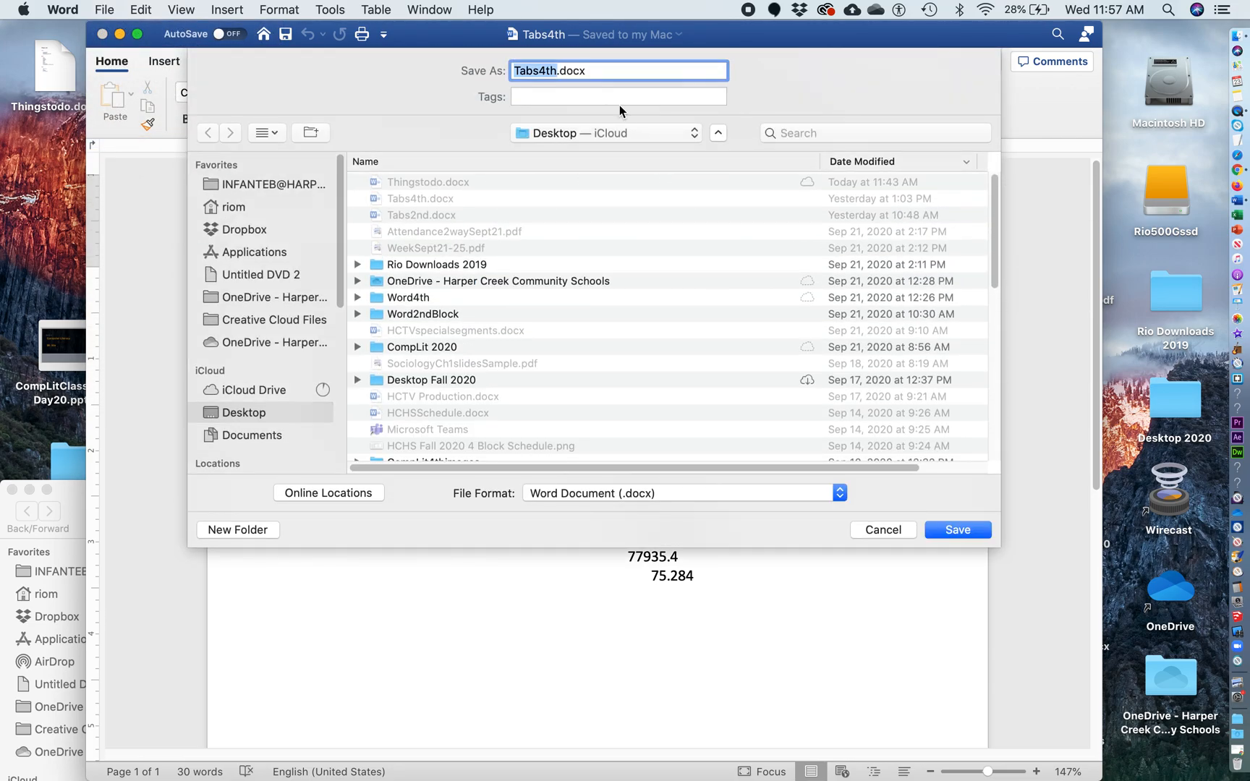
pyautogui.click(556, 71)
pyautogui.press('BackSpace')
pyautogui.press('BackSpace')
pyautogui.press('BackSpace')
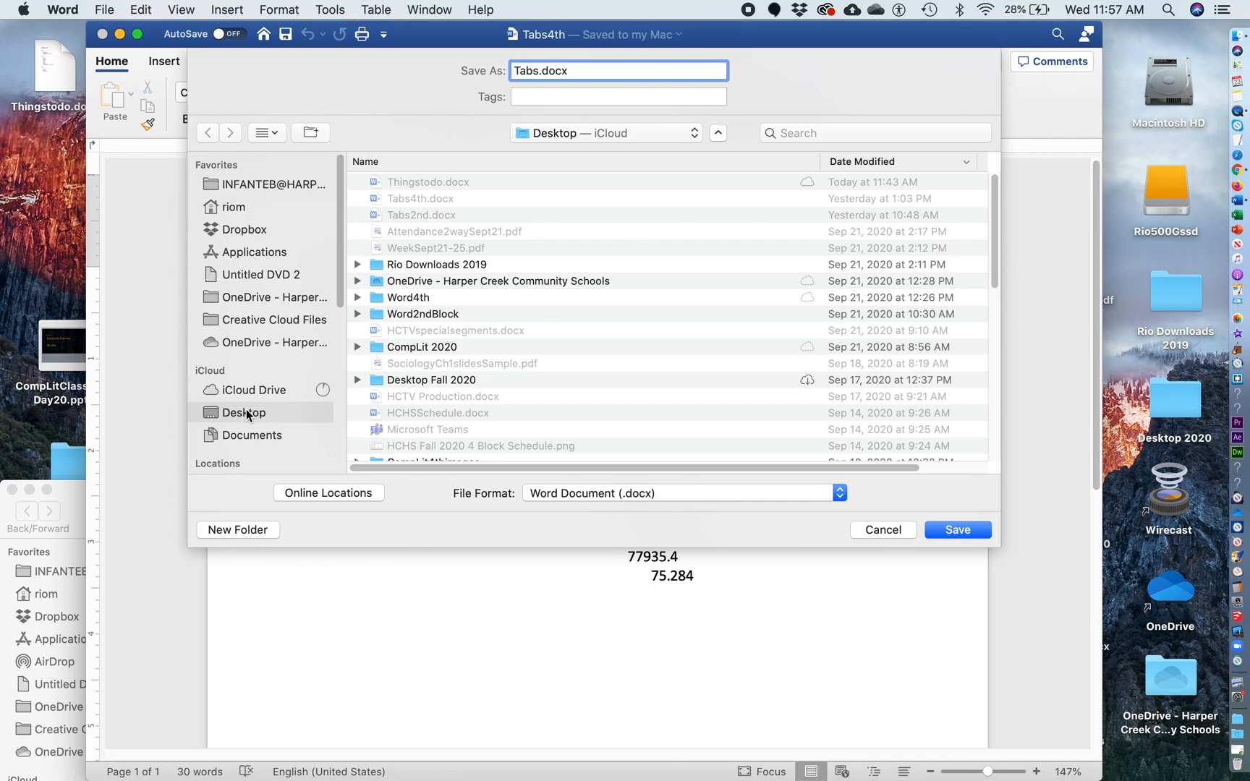
pyautogui.doubleClick(401, 298)
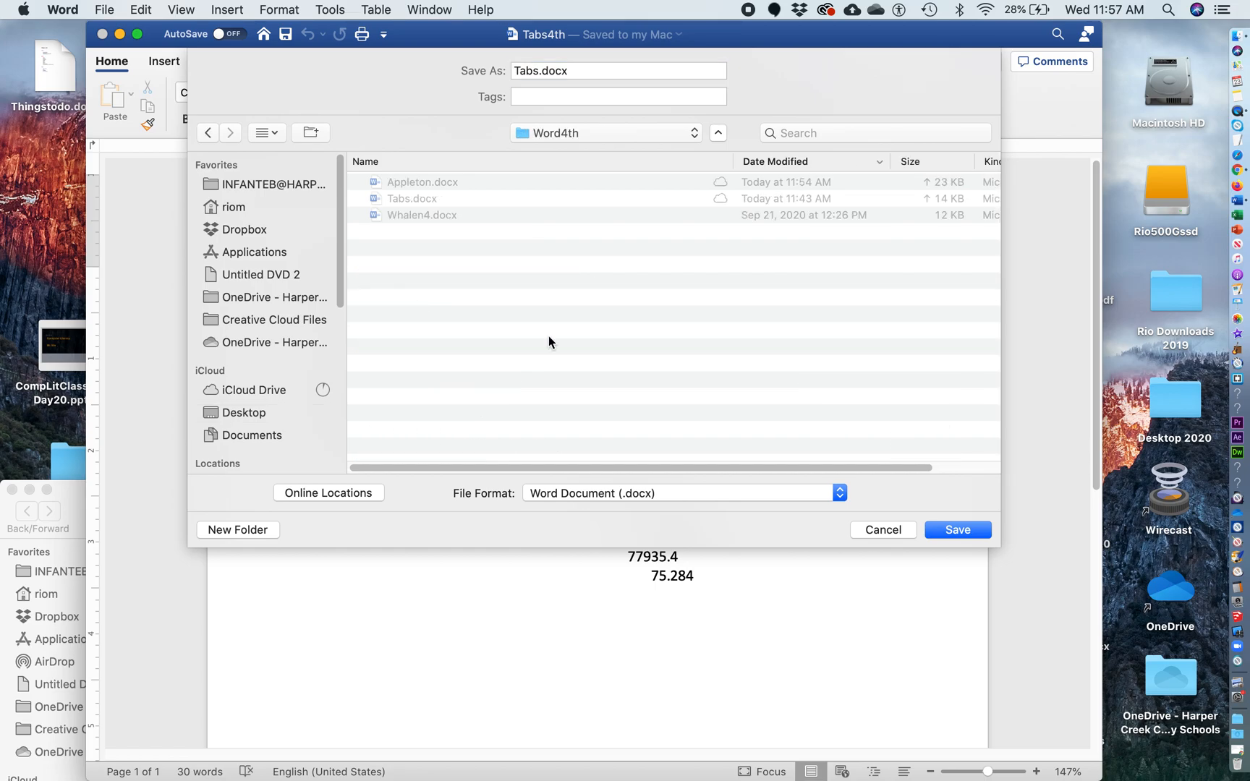
pyautogui.click(950, 534)
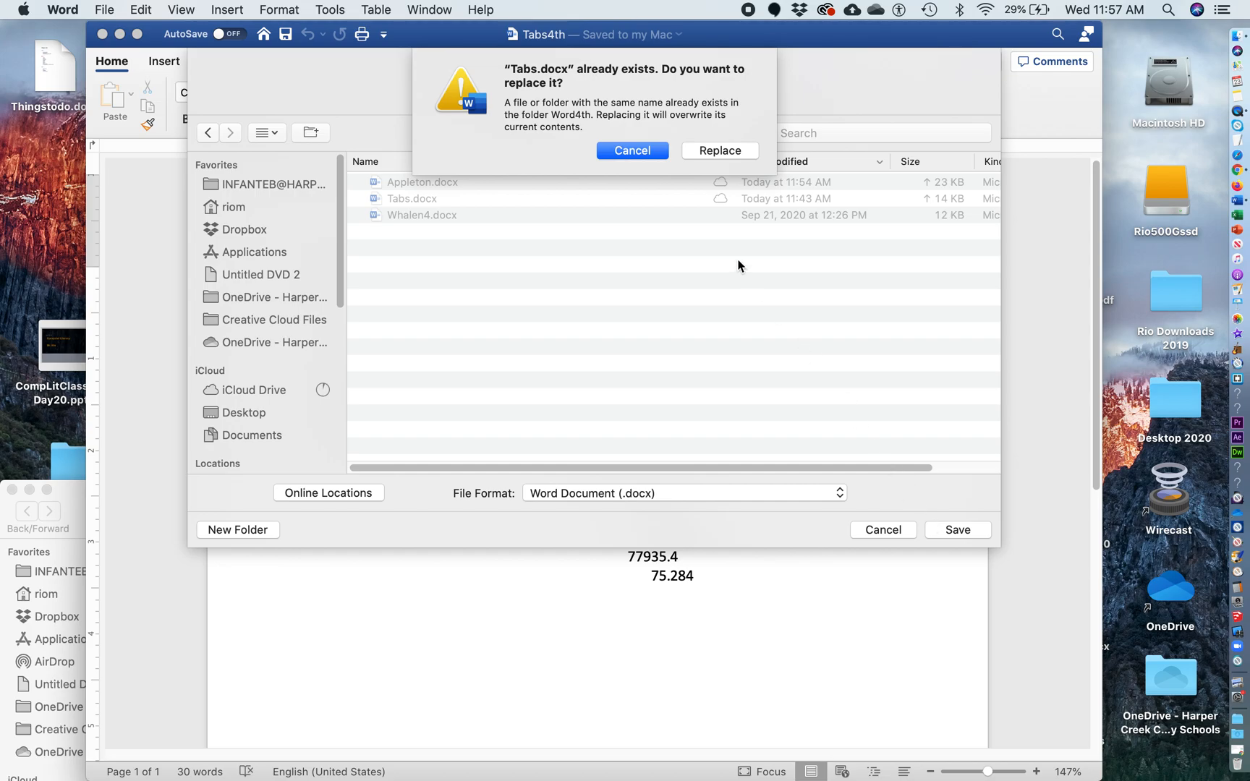
pyautogui.click(714, 150)
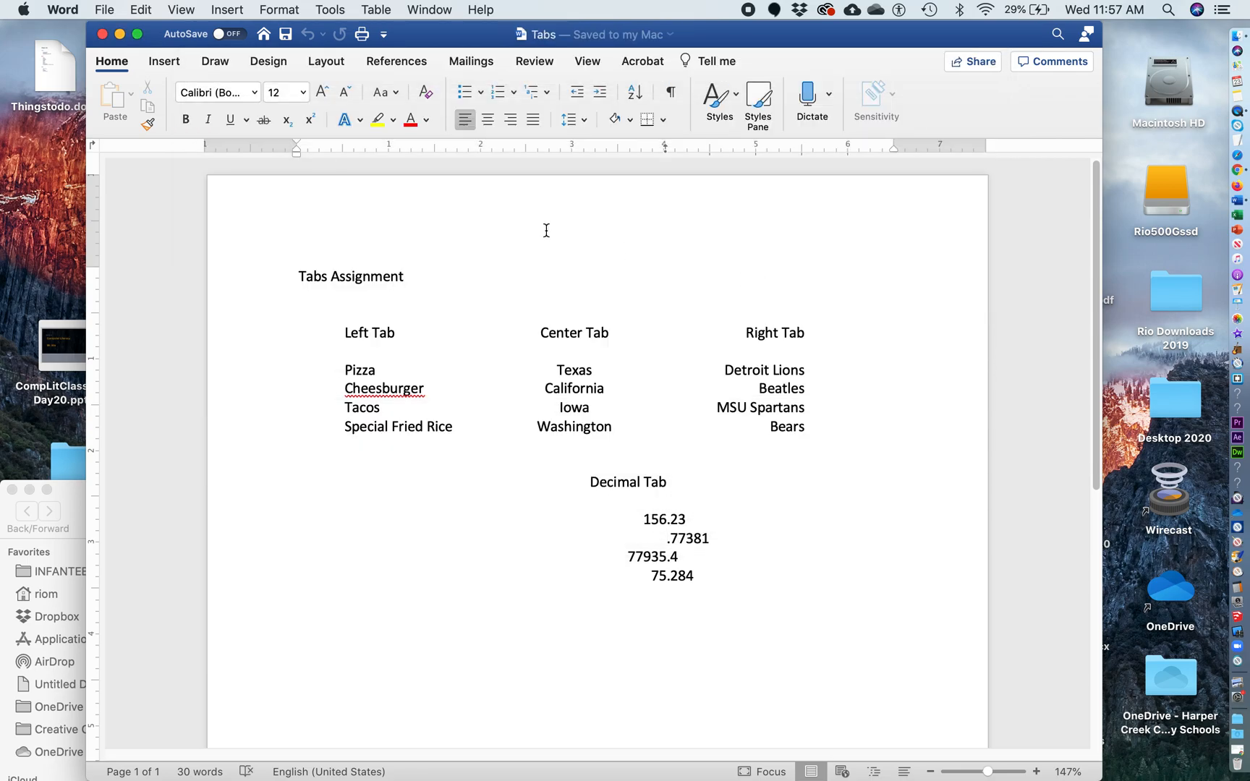
pyautogui.click(101, 38)
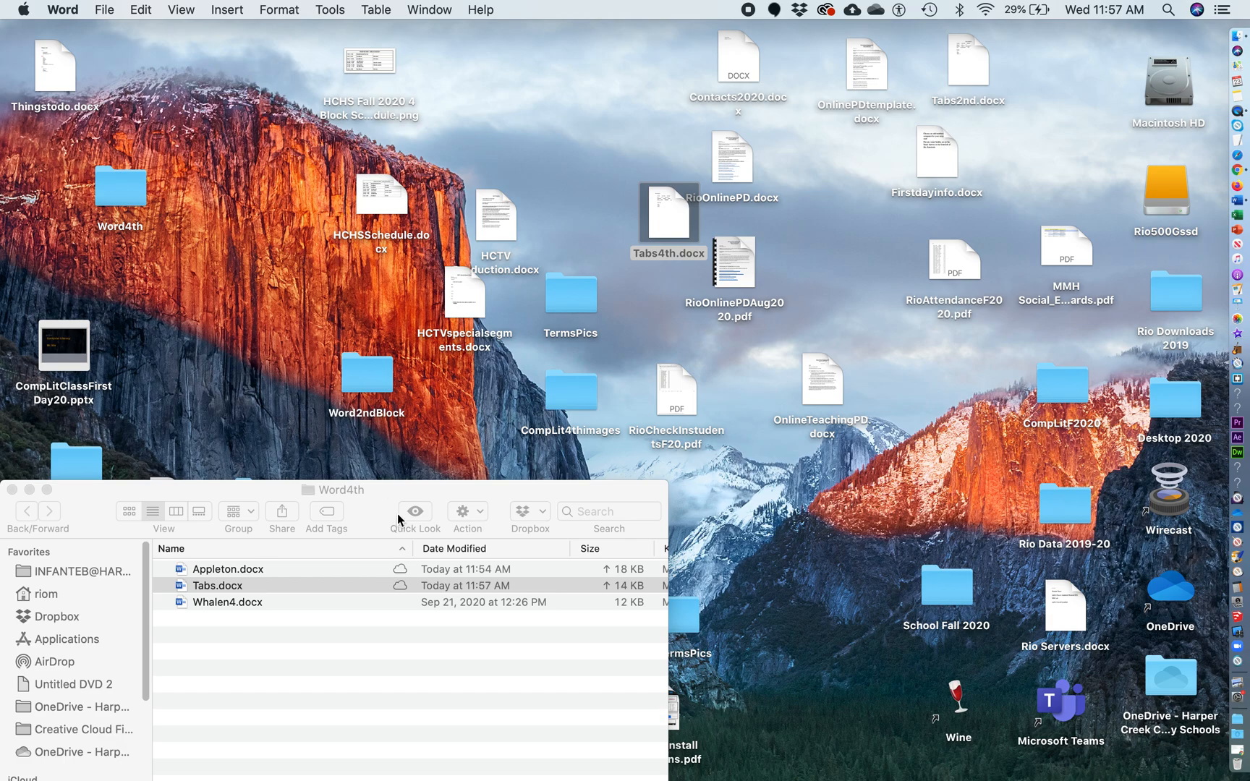
# Move the Word4th window to the upper left and bring the Chrome Classroom assignment forward
pyautogui.moveTo(410, 502); pyautogui.dragTo(543, 65)
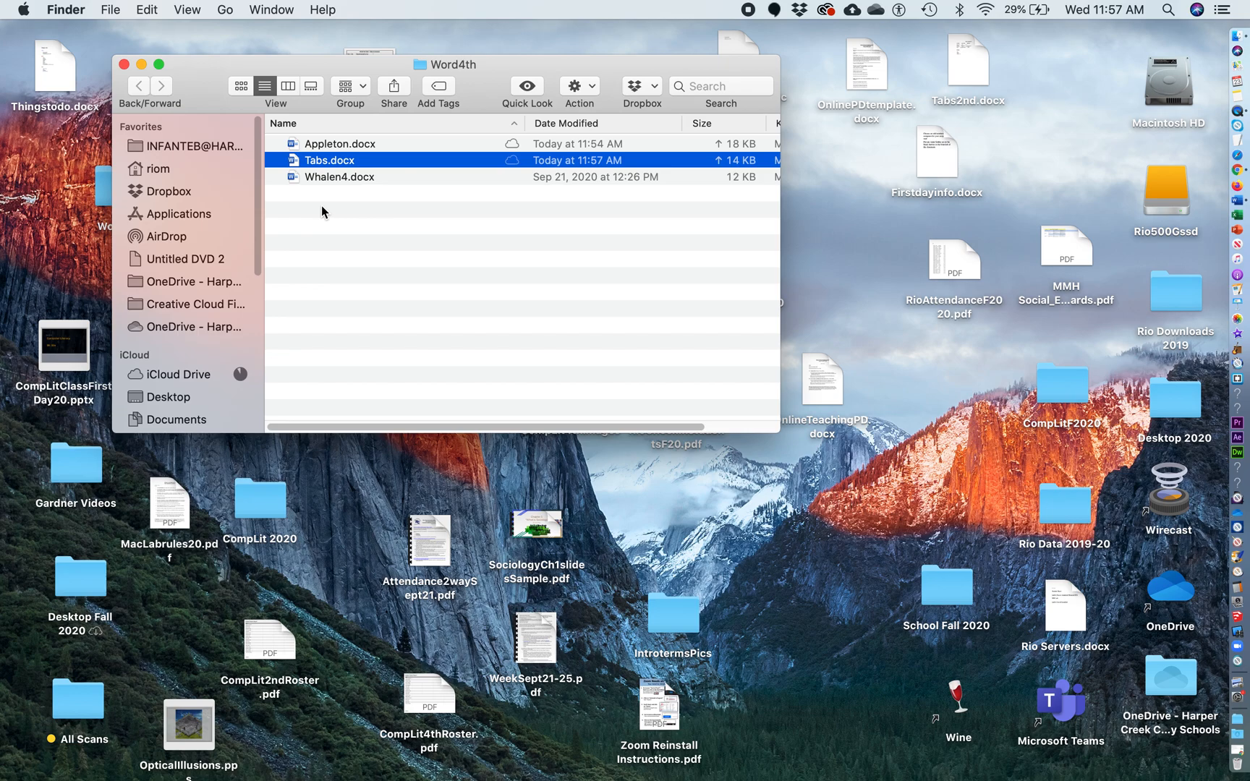
pyautogui.moveTo(498, 61); pyautogui.dragTo(430, 49)
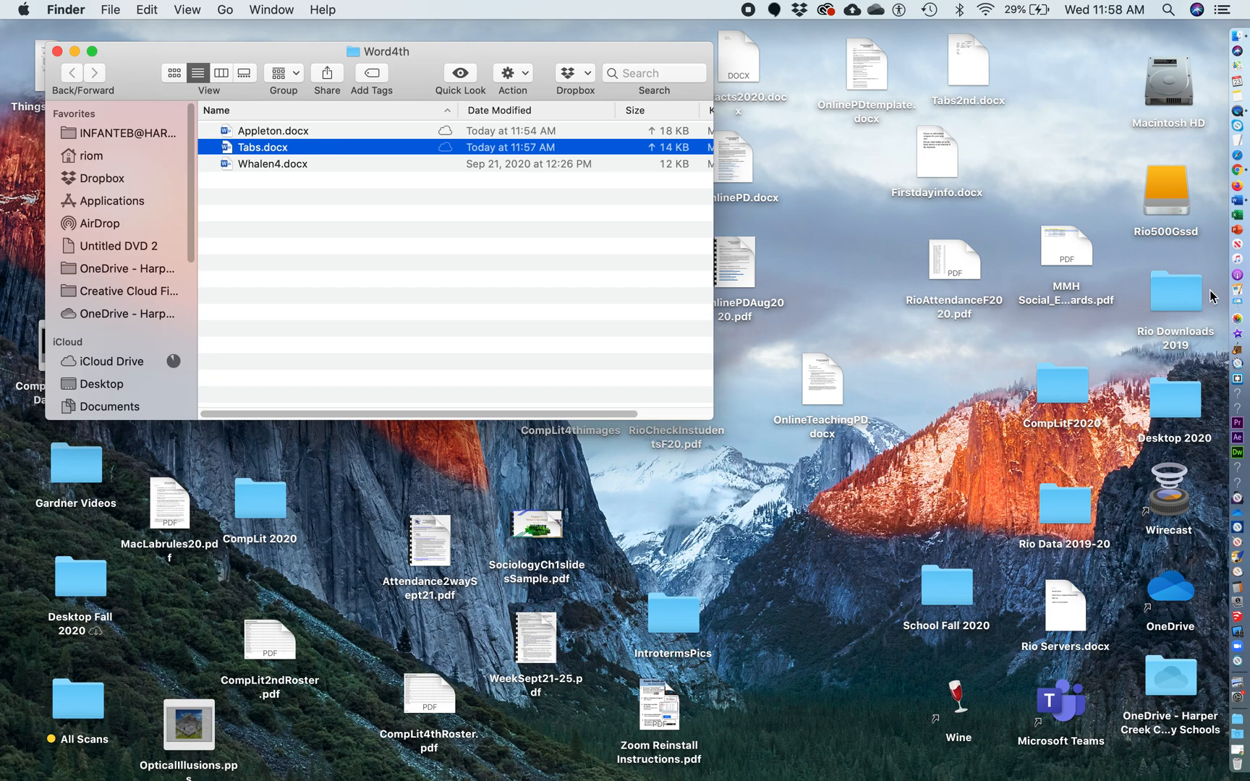
pyautogui.click(1238, 173)
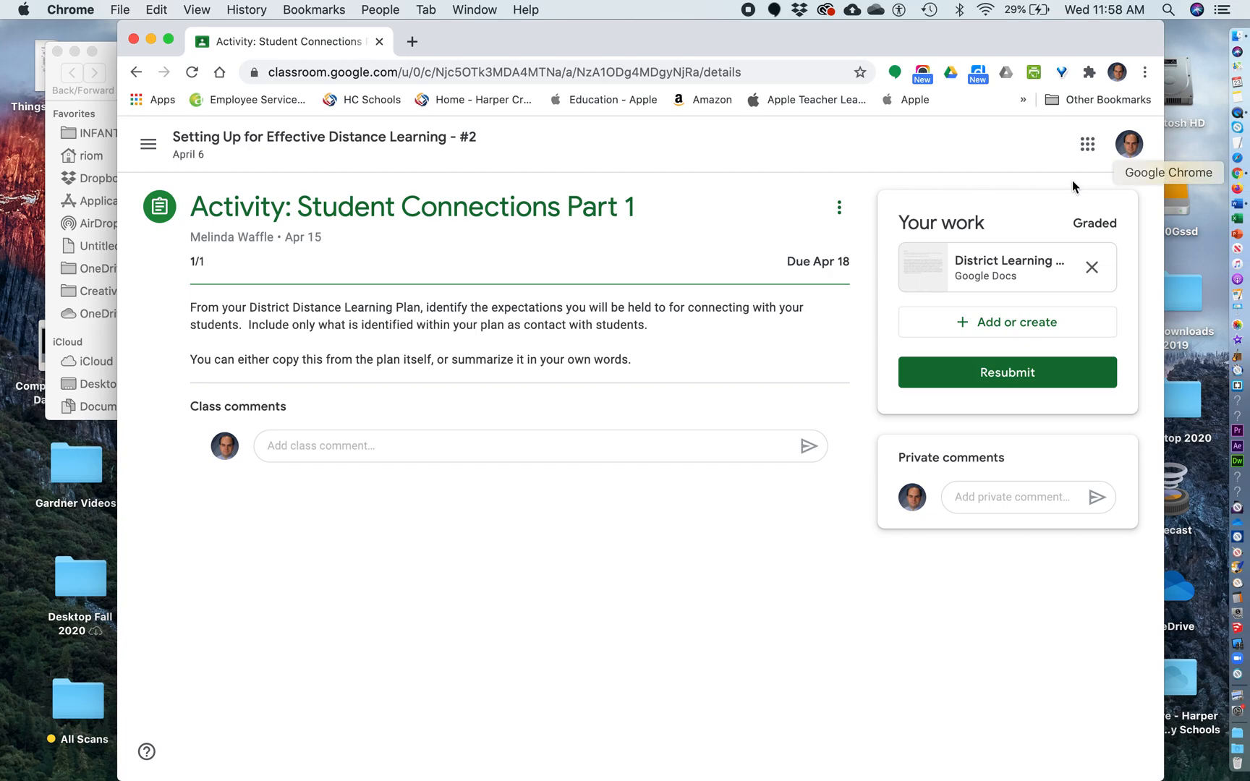
# Open the File attachment option under Your work for the Student Connections Part 1 assignment
pyautogui.moveTo(640, 30)
pyautogui.mouseDown()
pyautogui.moveTo(641, 81)
pyautogui.moveTo(701, 142)
pyautogui.moveTo(655, 25)
pyautogui.mouseUp()
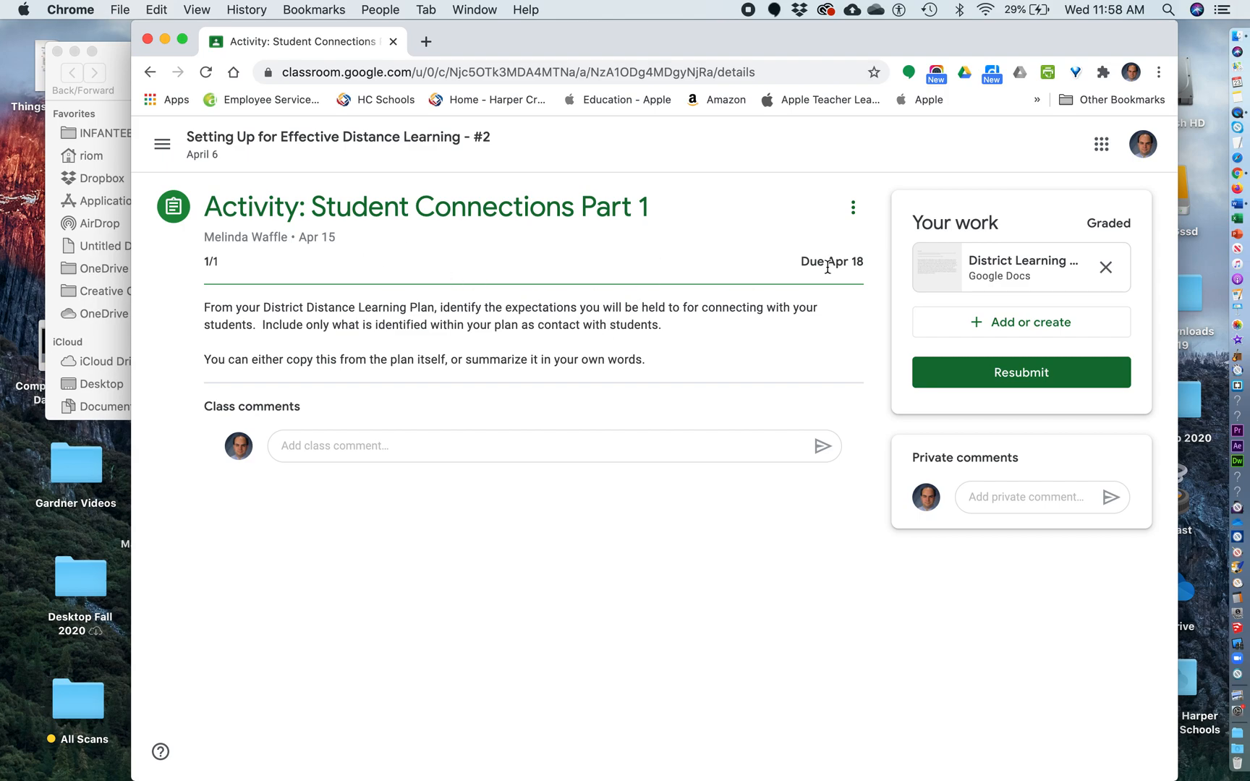
pyautogui.click(997, 328)
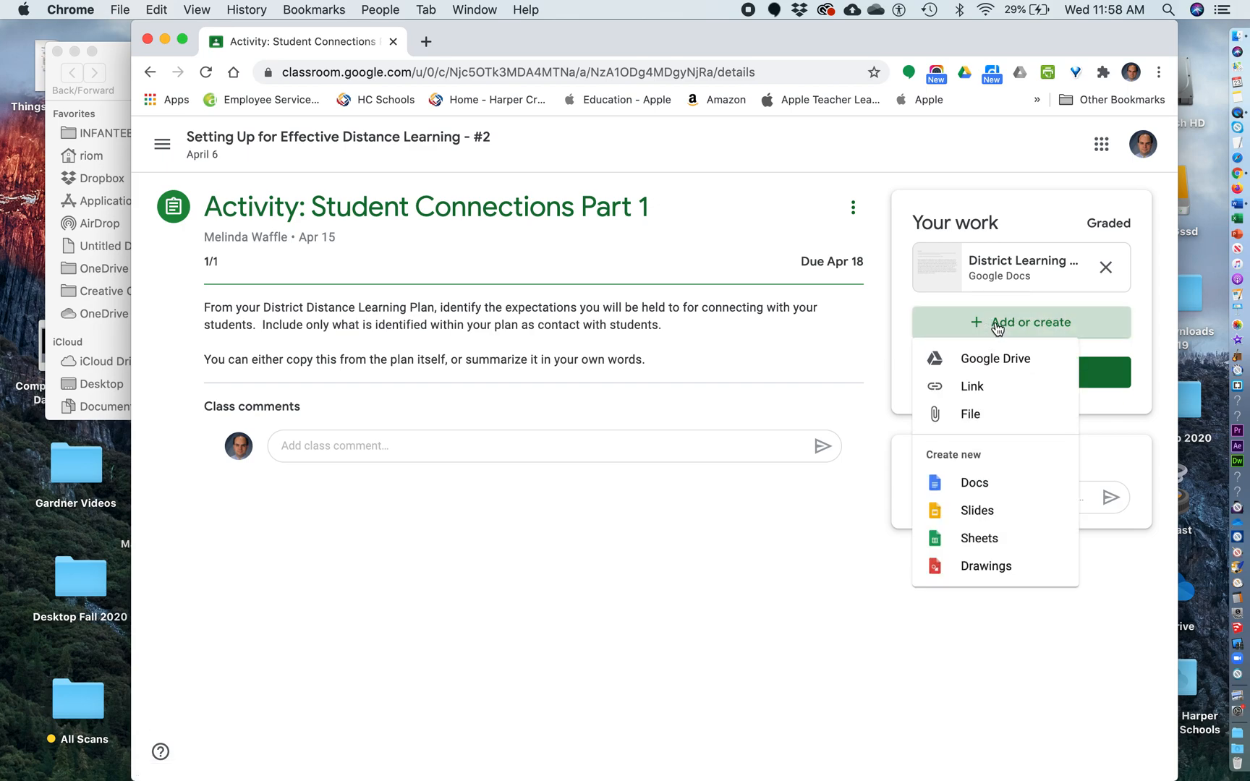
pyautogui.click(972, 414)
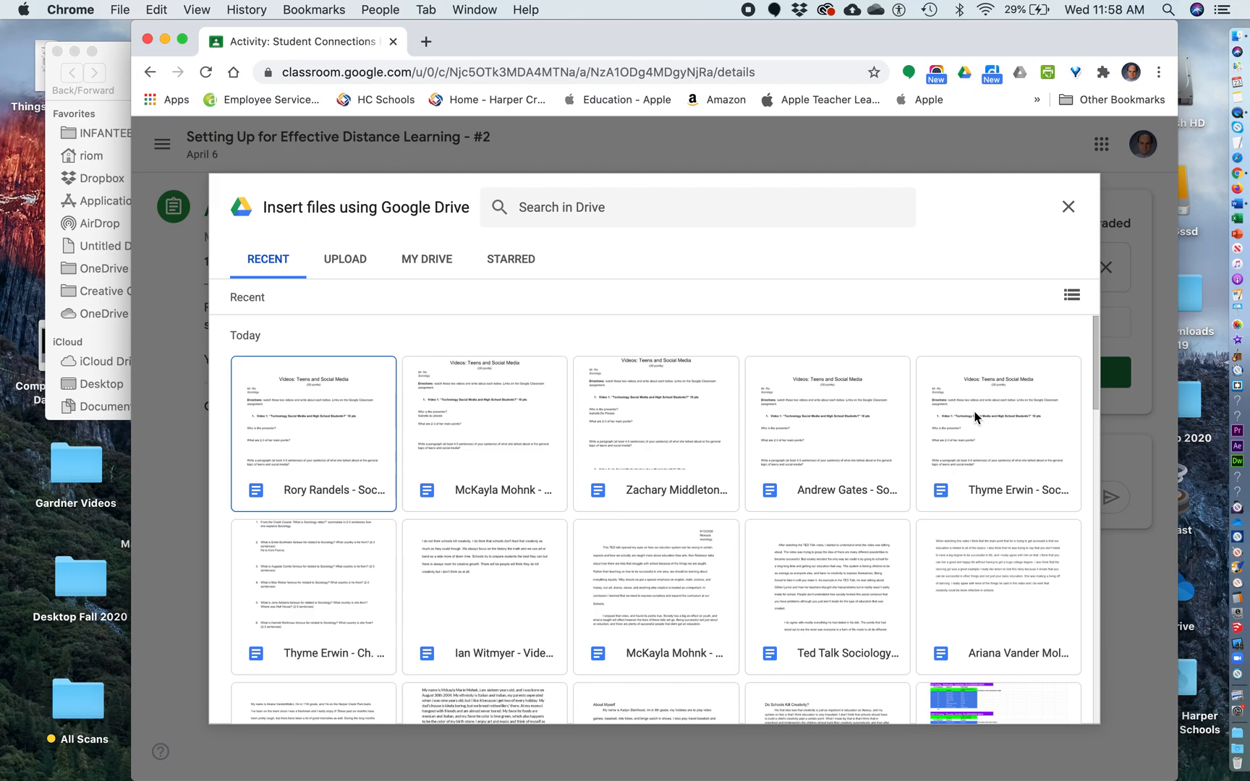
# Upload Appleton.docx from the Word4th folder as an attachment under Your work
pyautogui.click(334, 262)
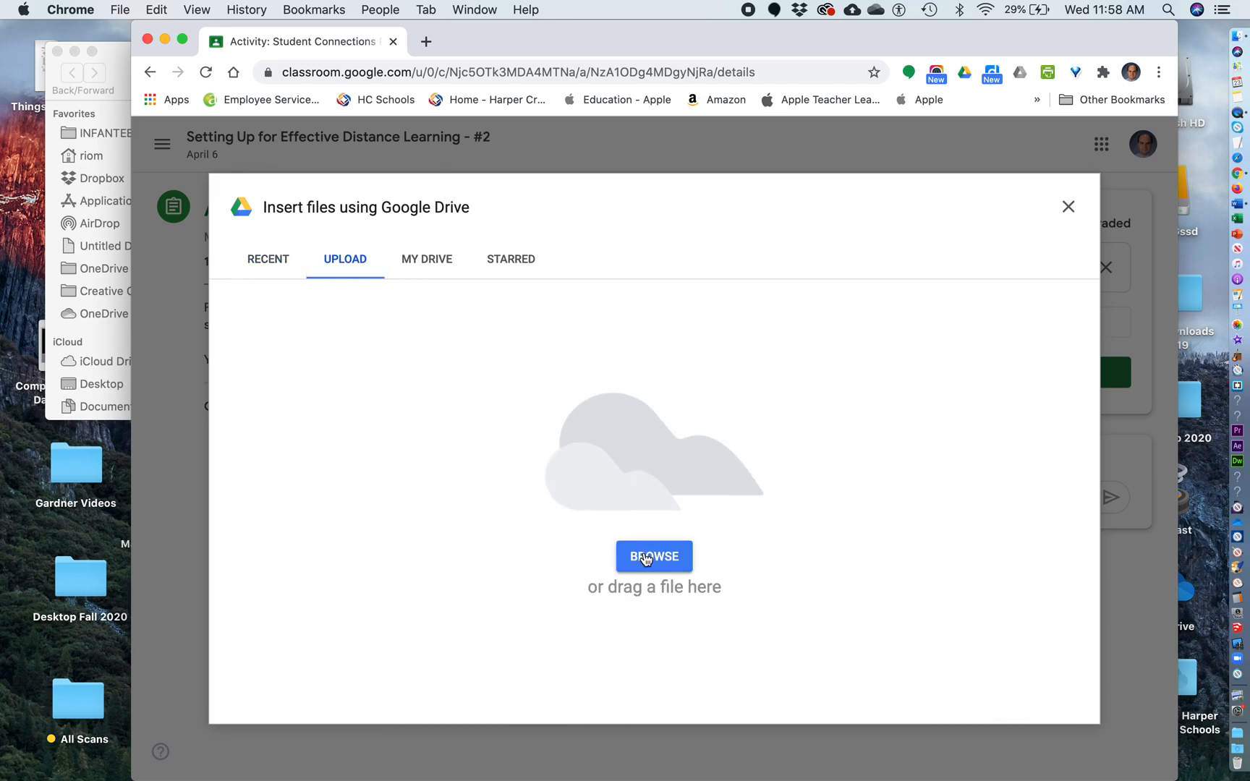
pyautogui.click(646, 558)
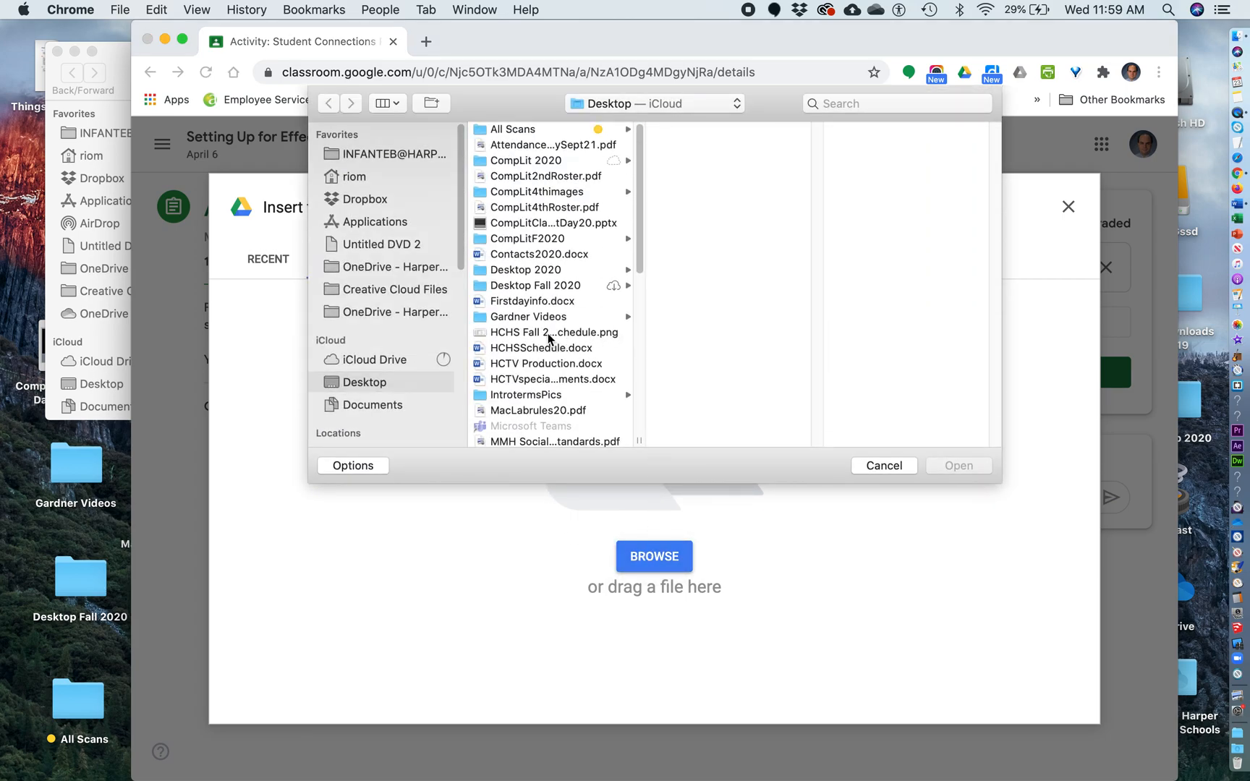
pyautogui.scroll(-10, 548, 339)
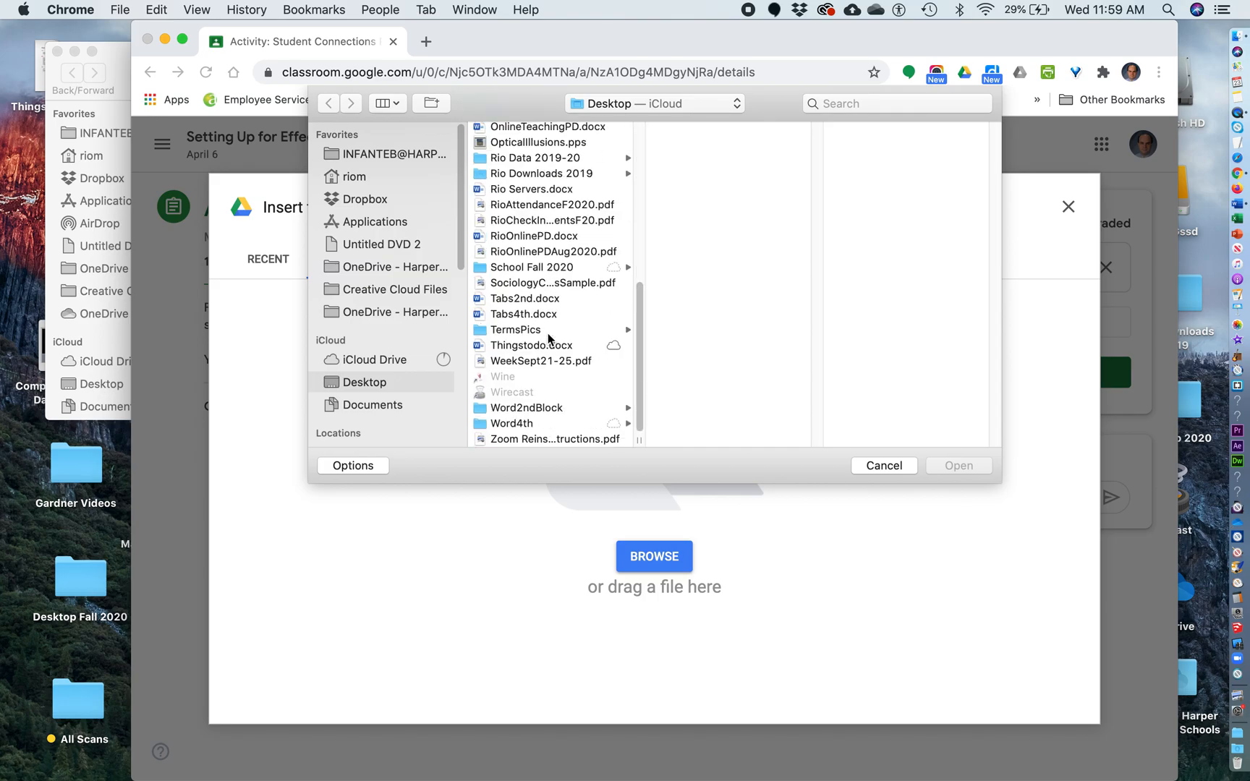
pyautogui.click(517, 423)
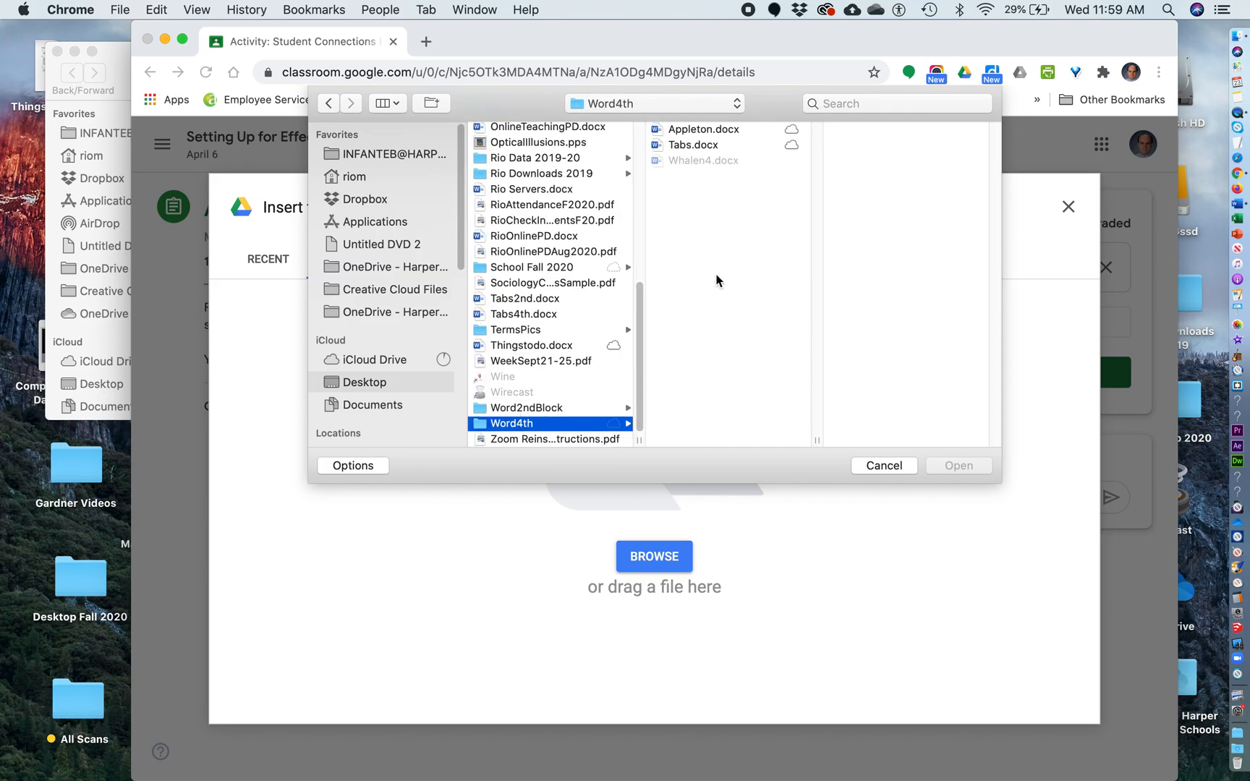
pyautogui.click(694, 132)
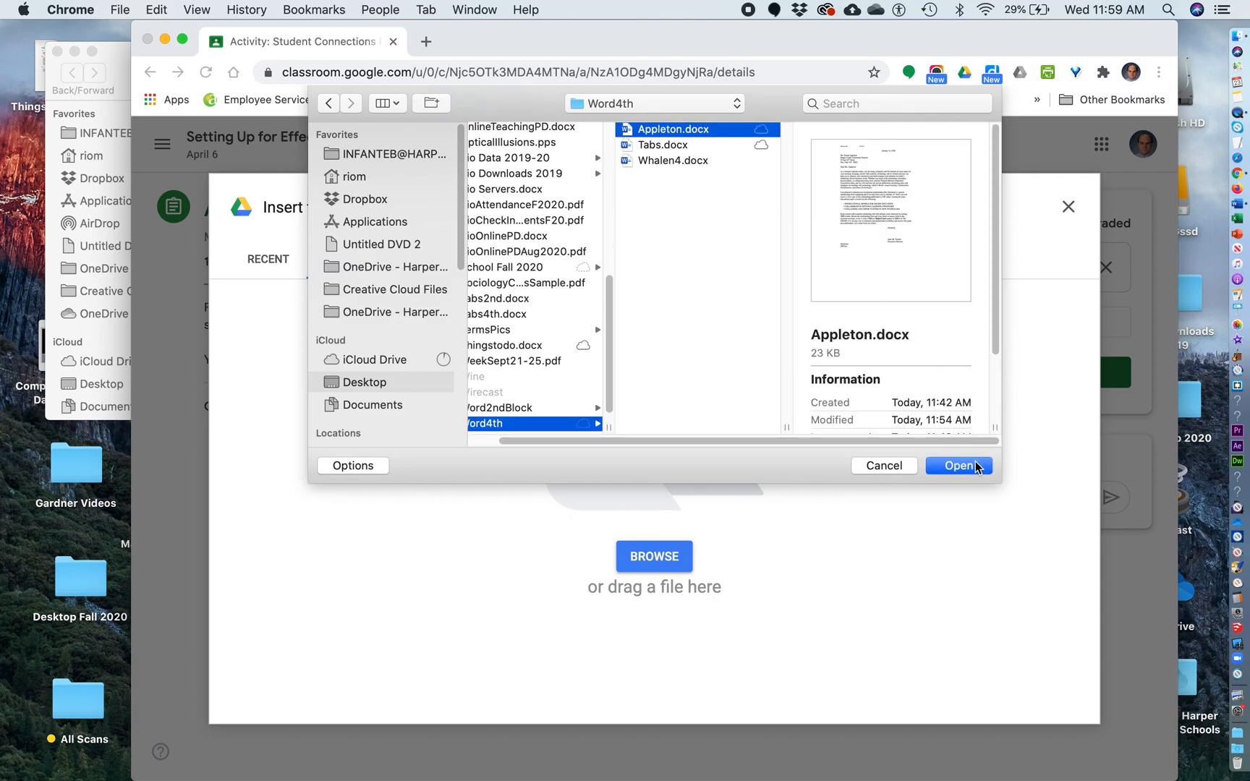
pyautogui.click(950, 466)
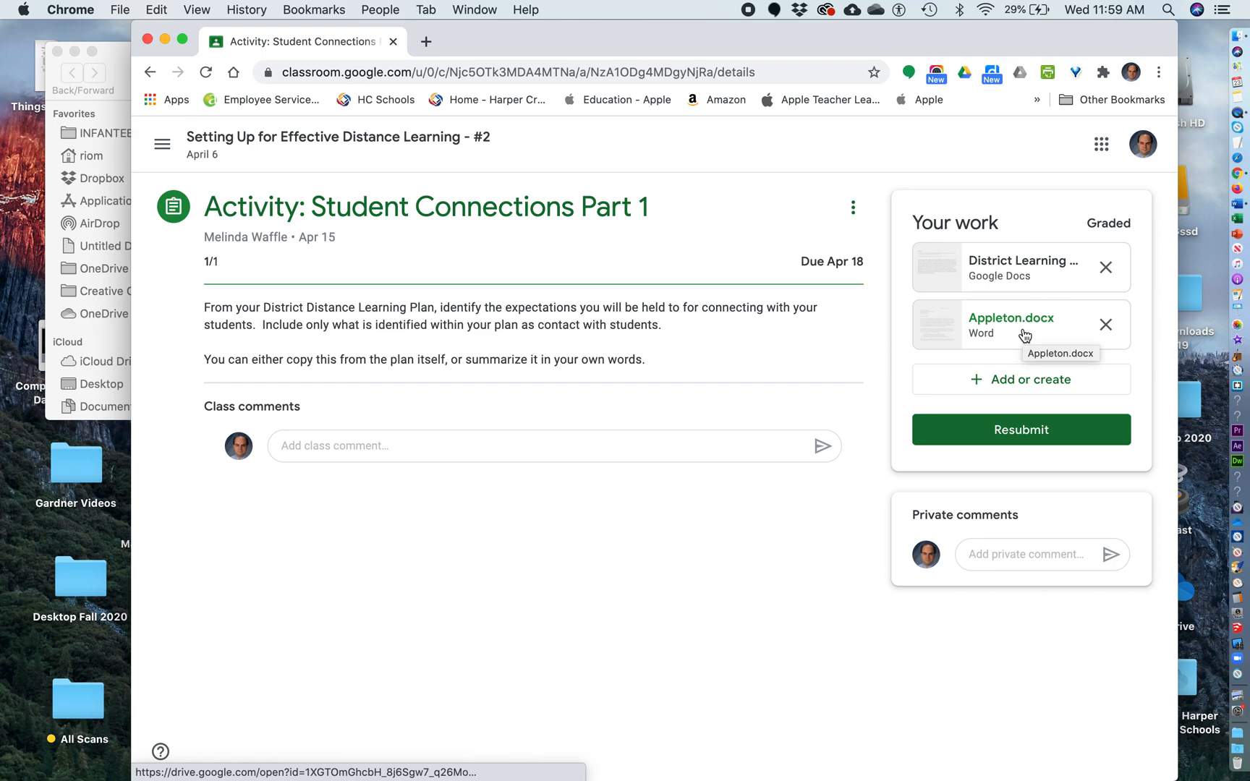
# Remove the District Learning document and open the file upload picker
pyautogui.click(1105, 268)
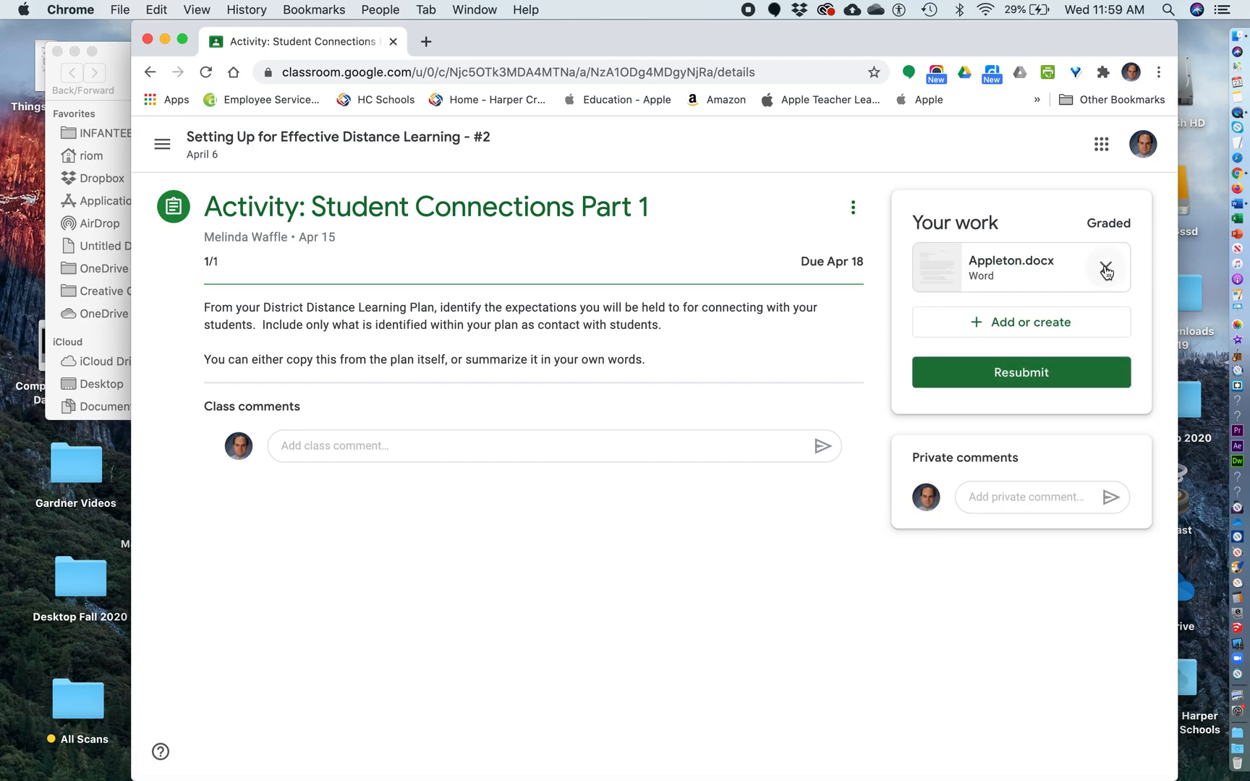
pyautogui.click(998, 329)
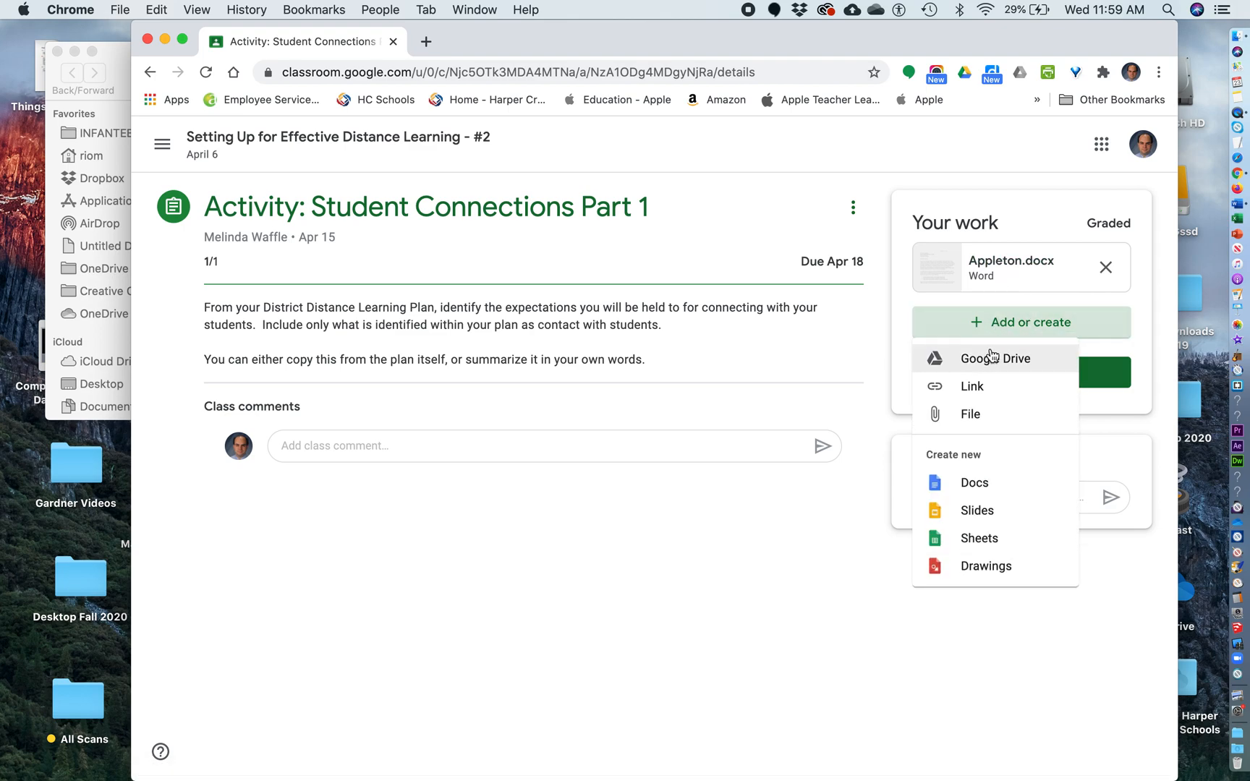
pyautogui.click(974, 409)
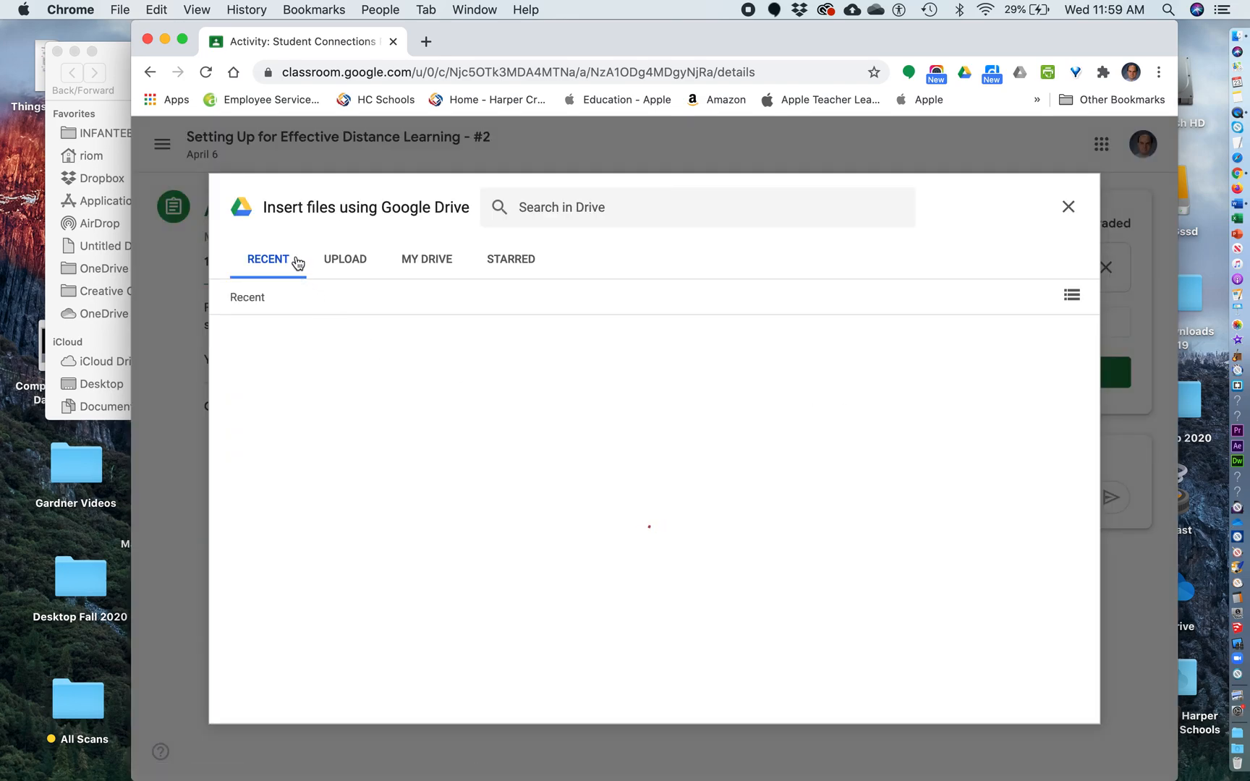
pyautogui.click(348, 267)
# Upload Tabs.docx by dragging it from the Word4th folder into the upload area
pyautogui.moveTo(467, 48); pyautogui.dragTo(694, 51)
pyautogui.click(266, 230)
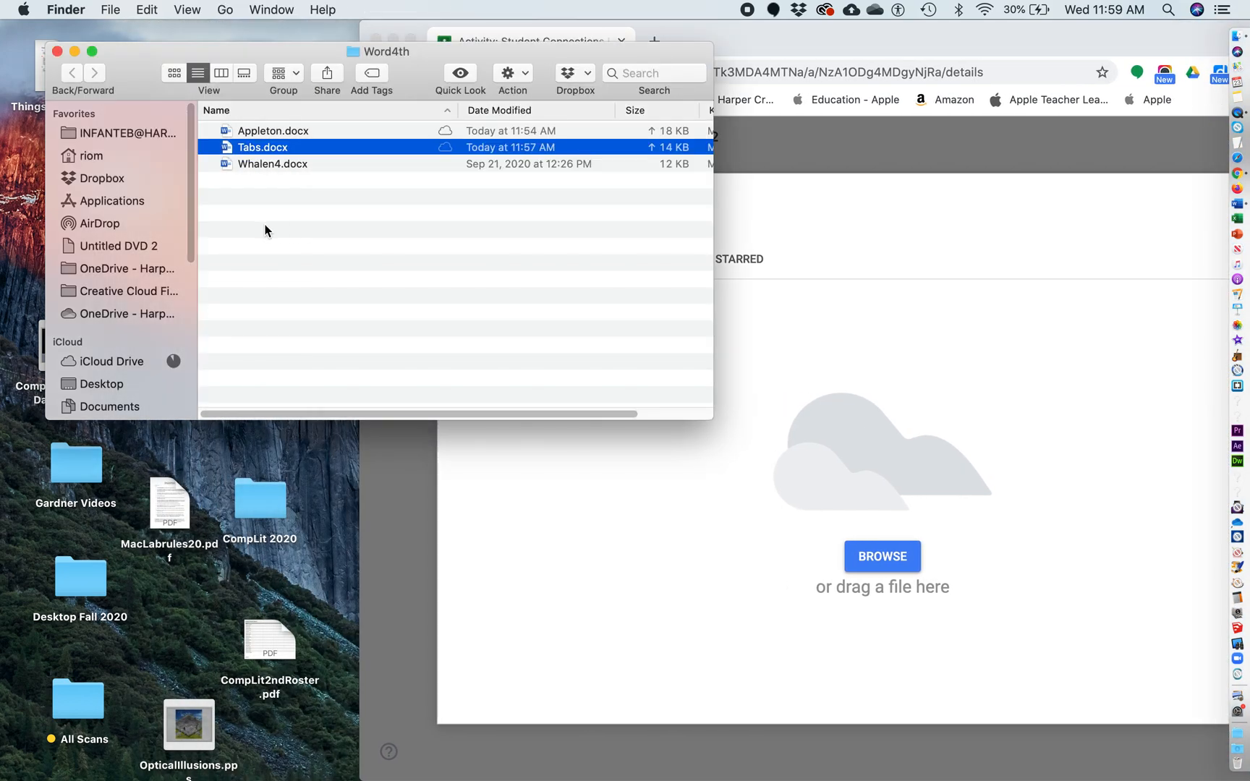
pyautogui.moveTo(250, 149); pyautogui.dragTo(915, 465)
pyautogui.moveTo(900, 40); pyautogui.dragTo(643, 24)
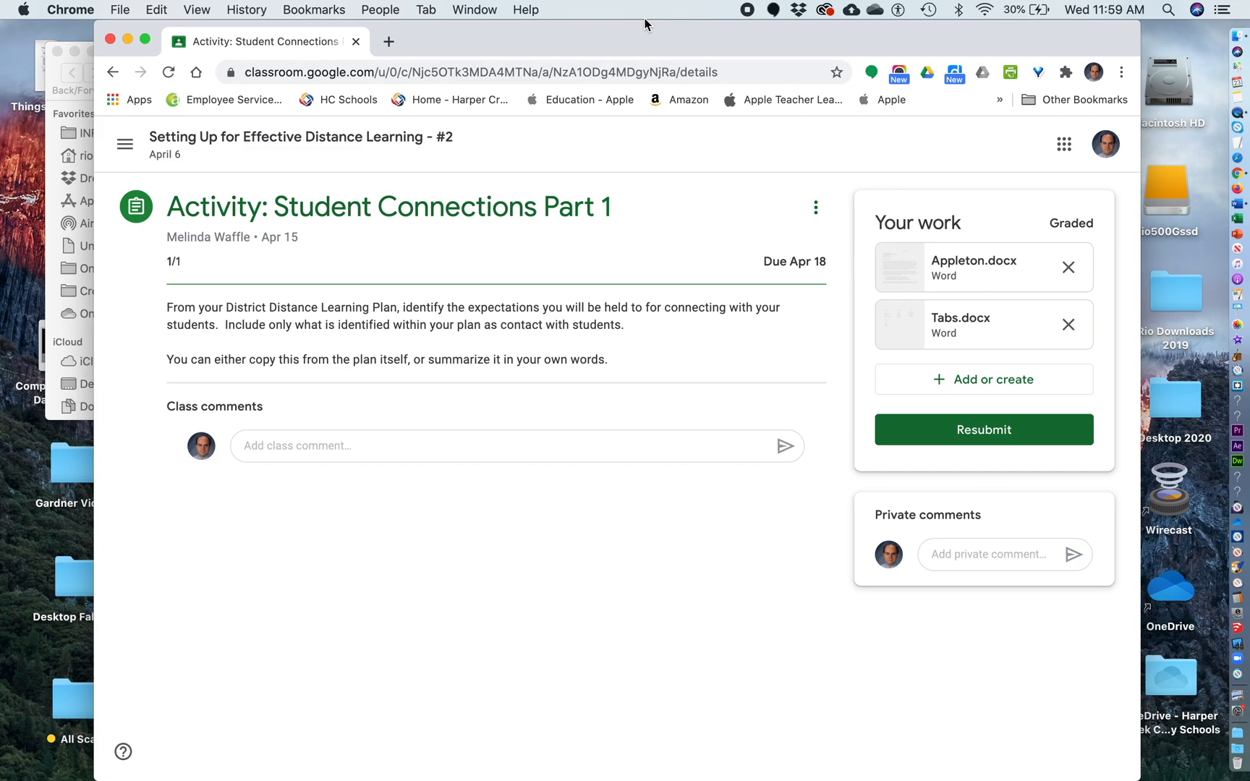
pyautogui.moveTo(644, 23); pyautogui.dragTo(845, 34)
pyautogui.click(290, 272)
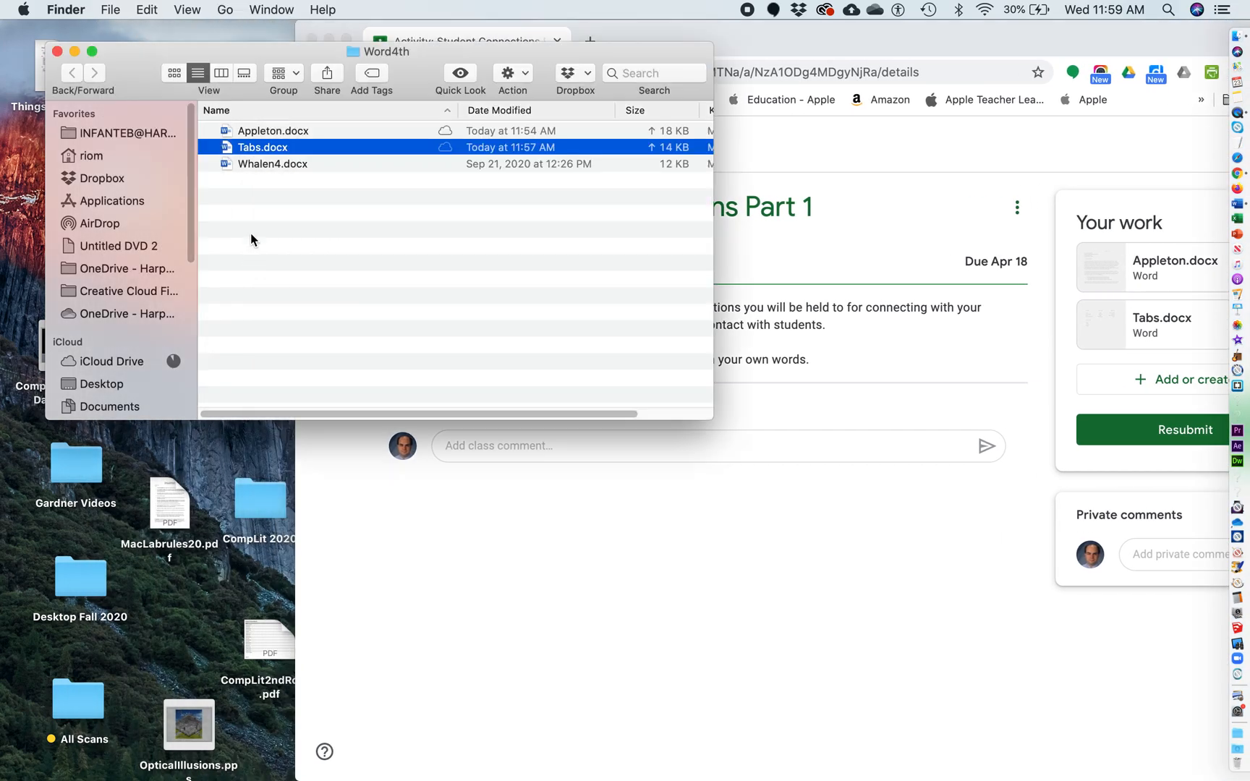
pyautogui.click(782, 42)
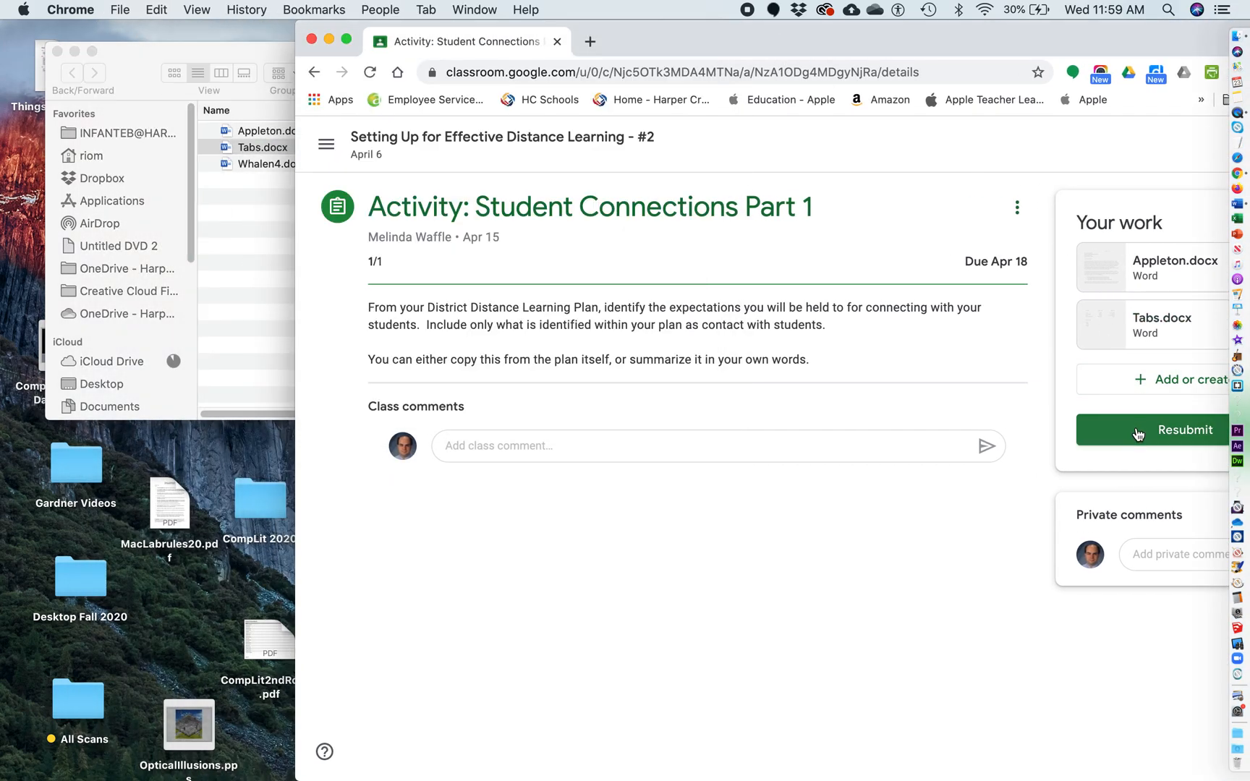
# Attach Whalen4.docx by dragging it from the Word4th folder into the upload area
pyautogui.click(1143, 387)
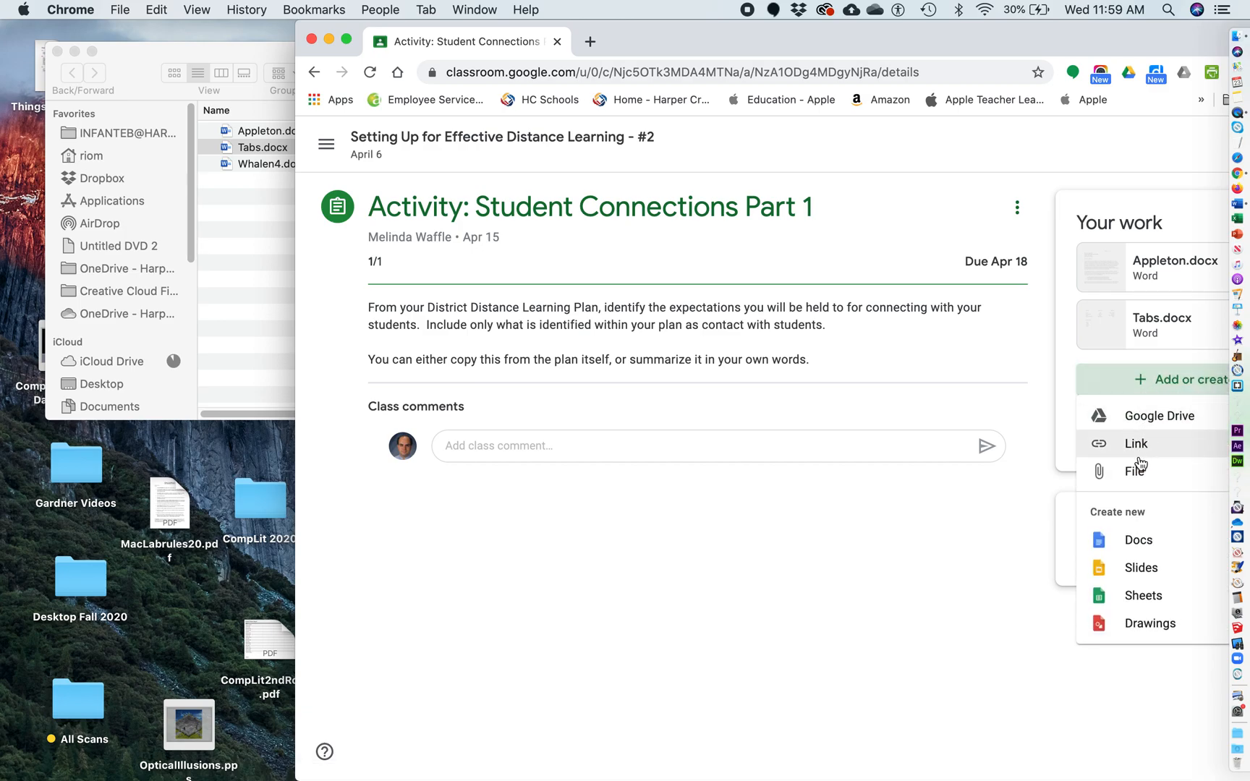
pyautogui.click(1135, 470)
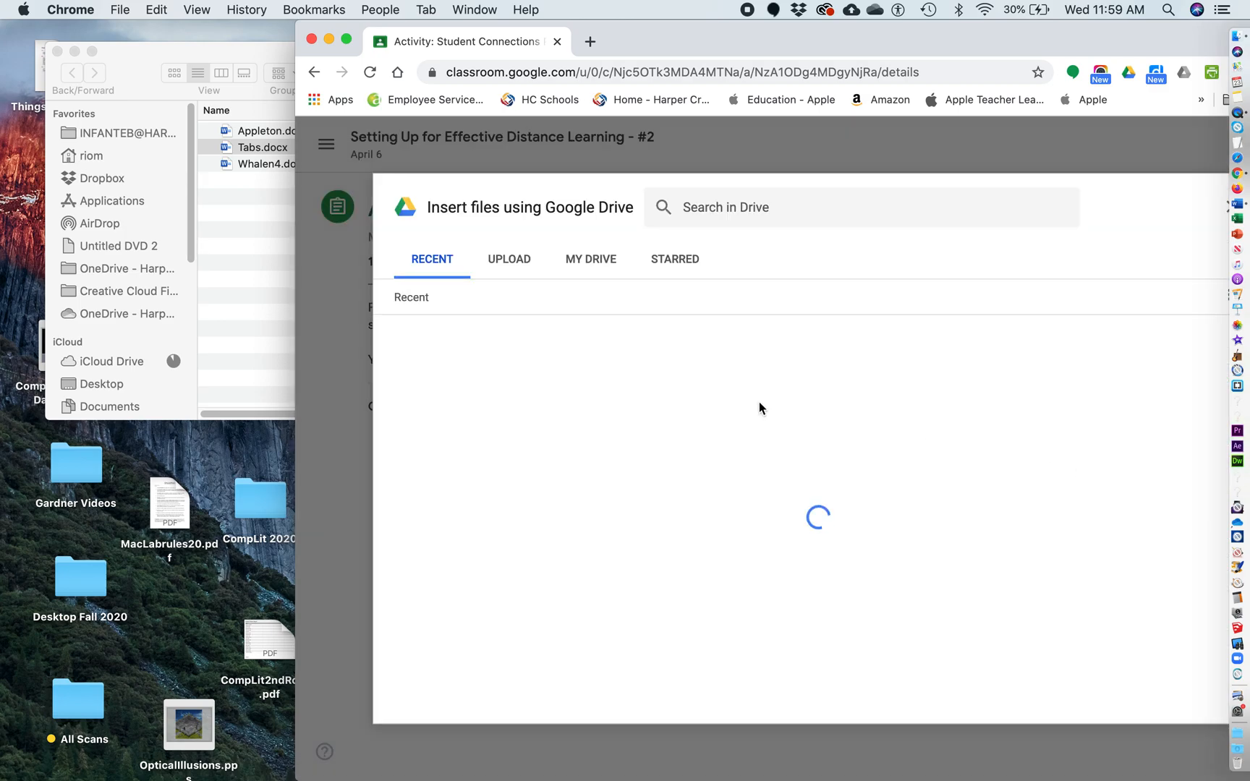
pyautogui.click(494, 259)
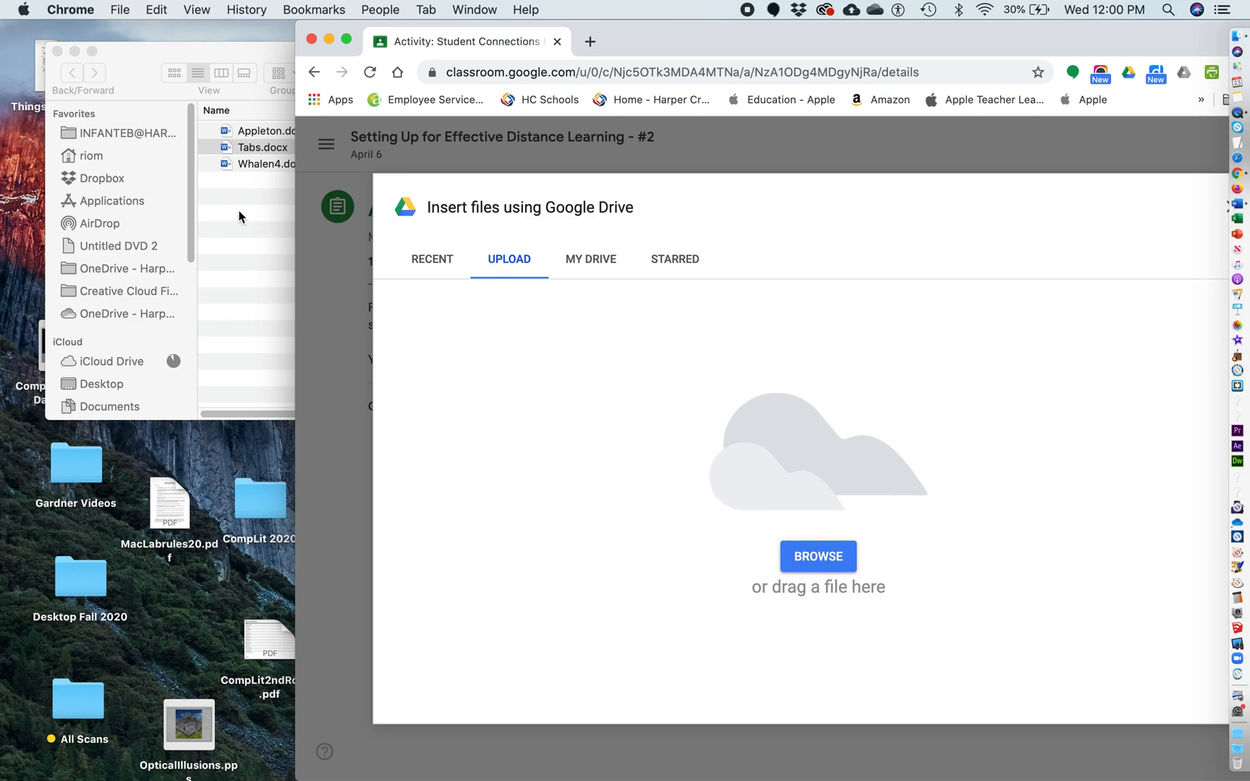
pyautogui.click(245, 173)
pyautogui.moveTo(248, 167); pyautogui.dragTo(781, 435)
pyautogui.moveTo(866, 45); pyautogui.dragTo(671, 18)
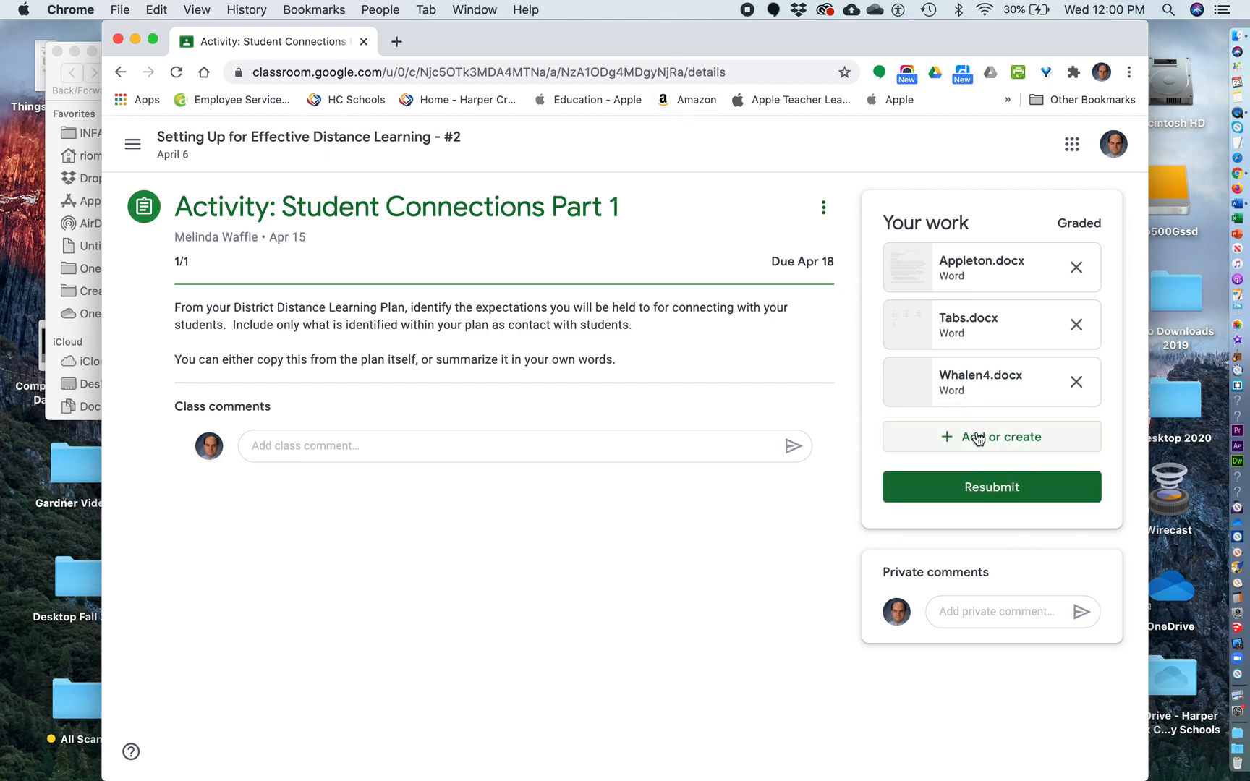
# Resubmit and turn in Appleton.docx, Tabs.docx and Whalen4.docx for Student Connections Part 1
pyautogui.click(984, 487)
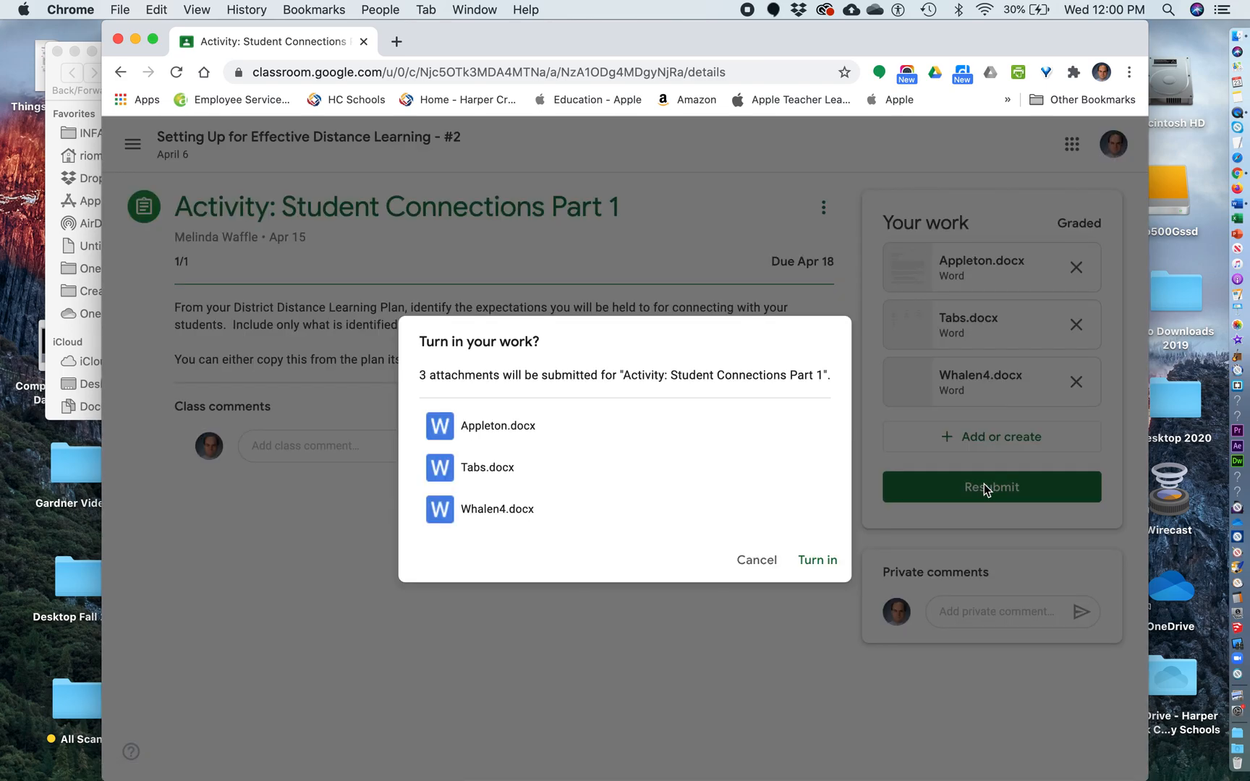
pyautogui.click(812, 560)
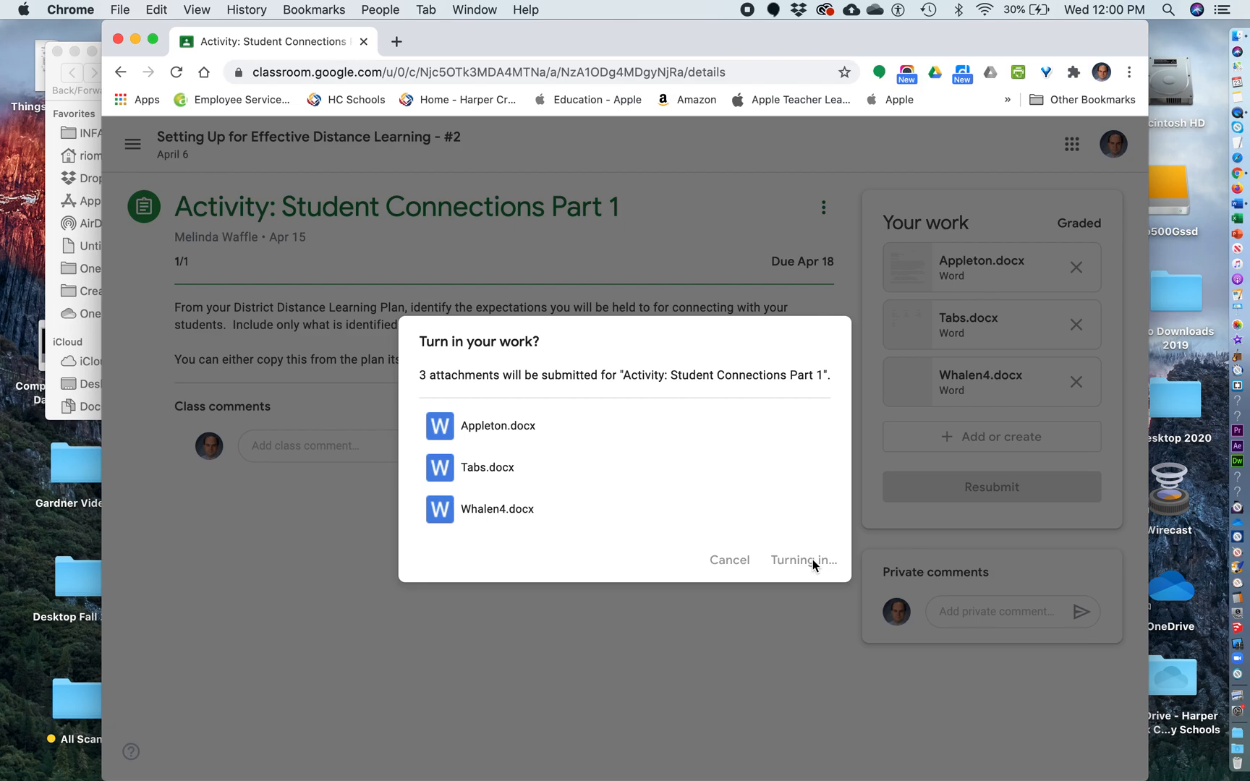